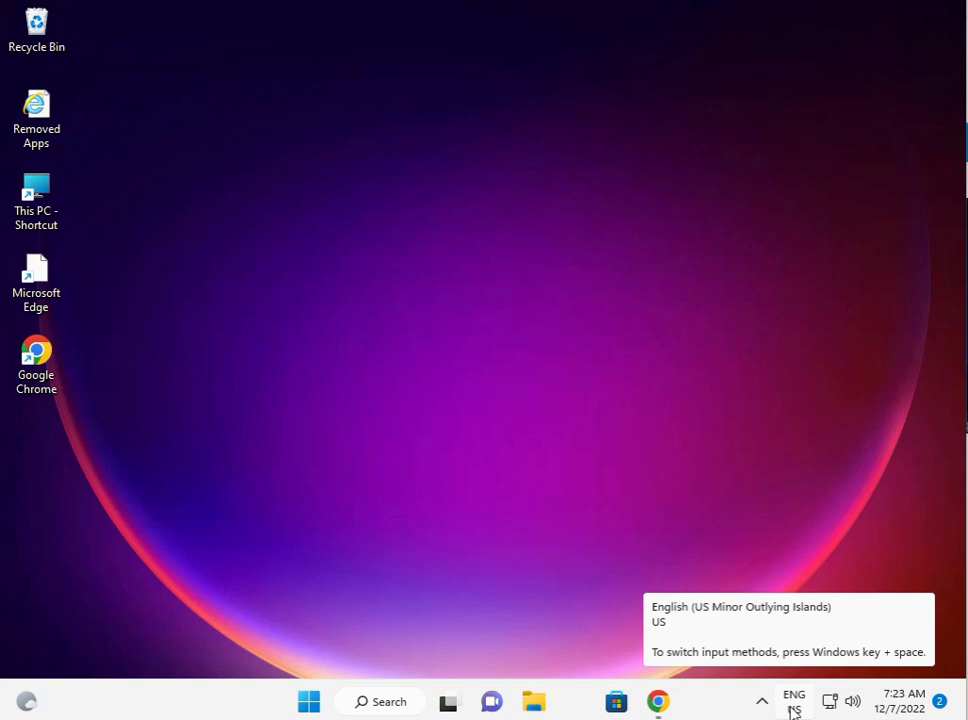
Launch Settings from the Start menu and maximize its window
click(309, 702)
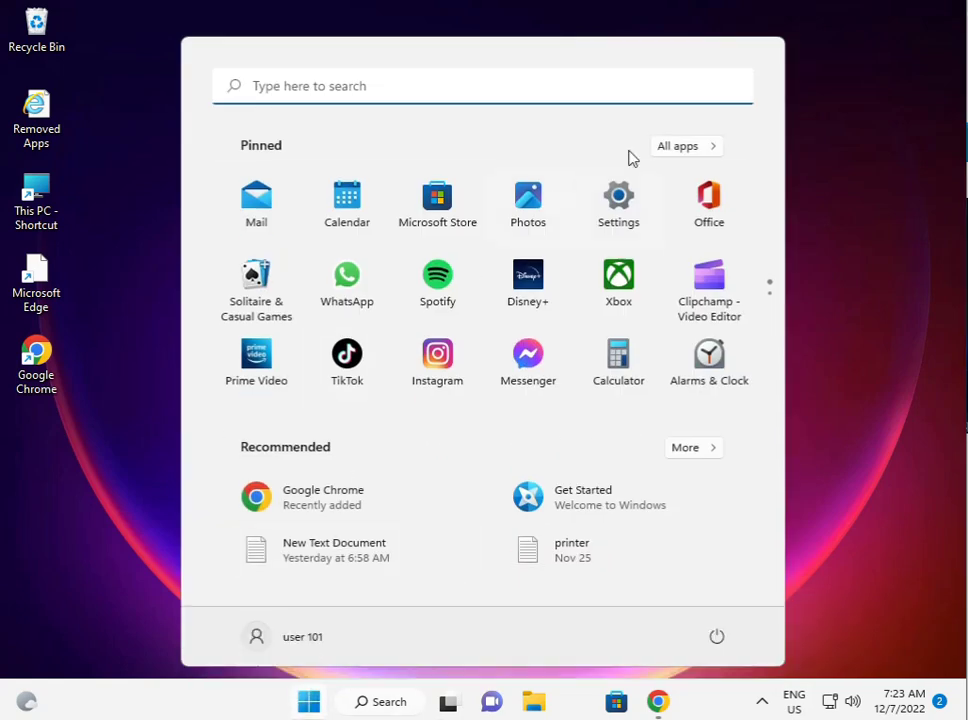
click(621, 198)
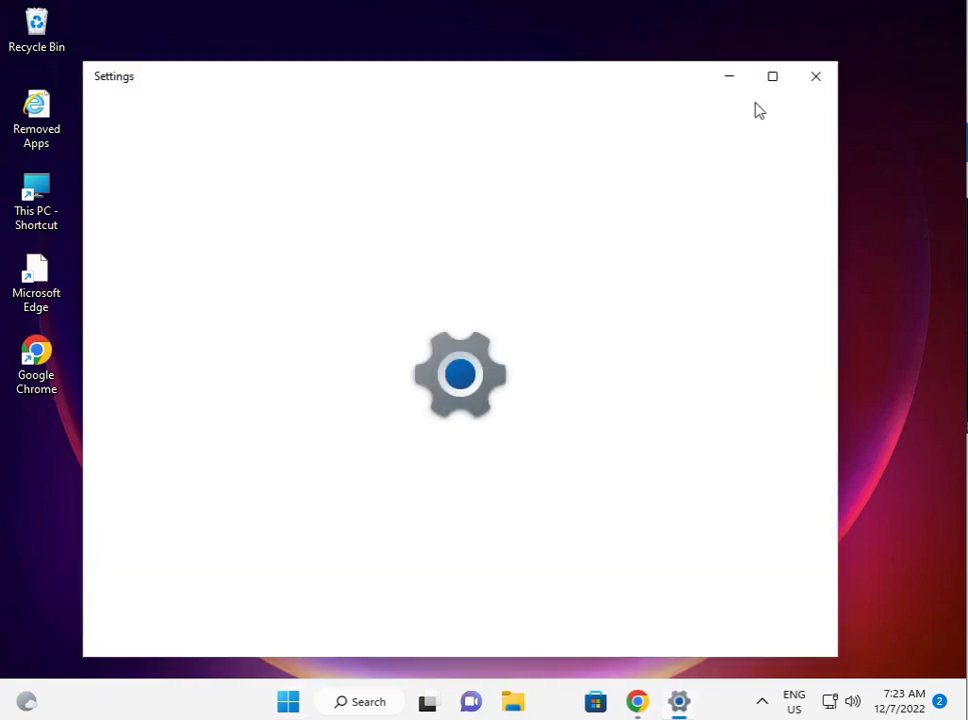
click(772, 77)
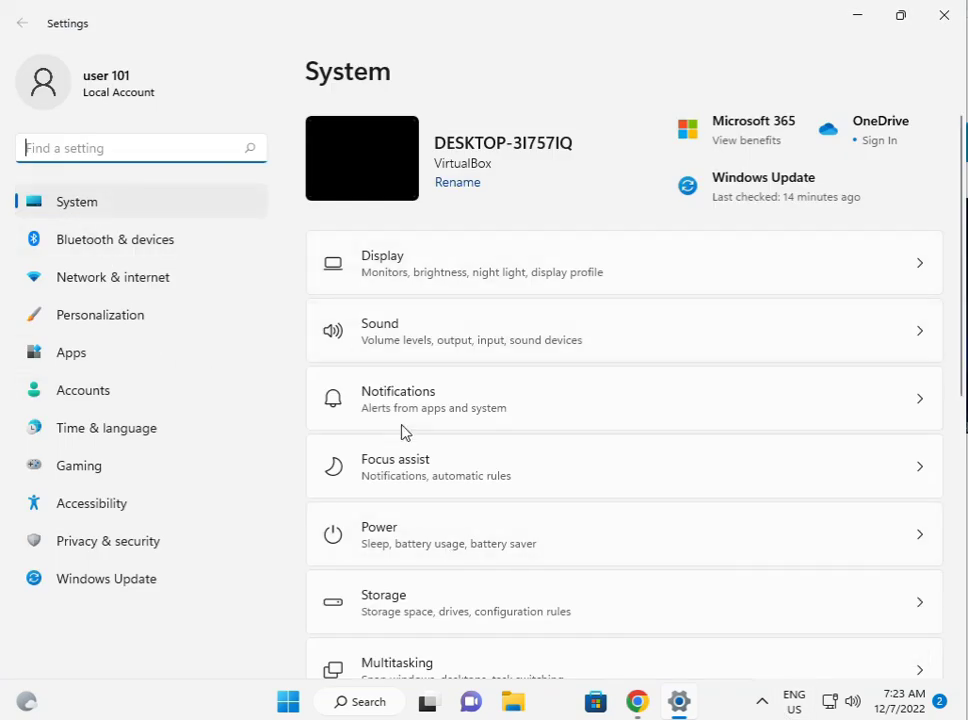
Go to System > Troubleshoot > Other troubleshooters and scroll to Windows Store Apps
scroll(519, 625, down, 3)
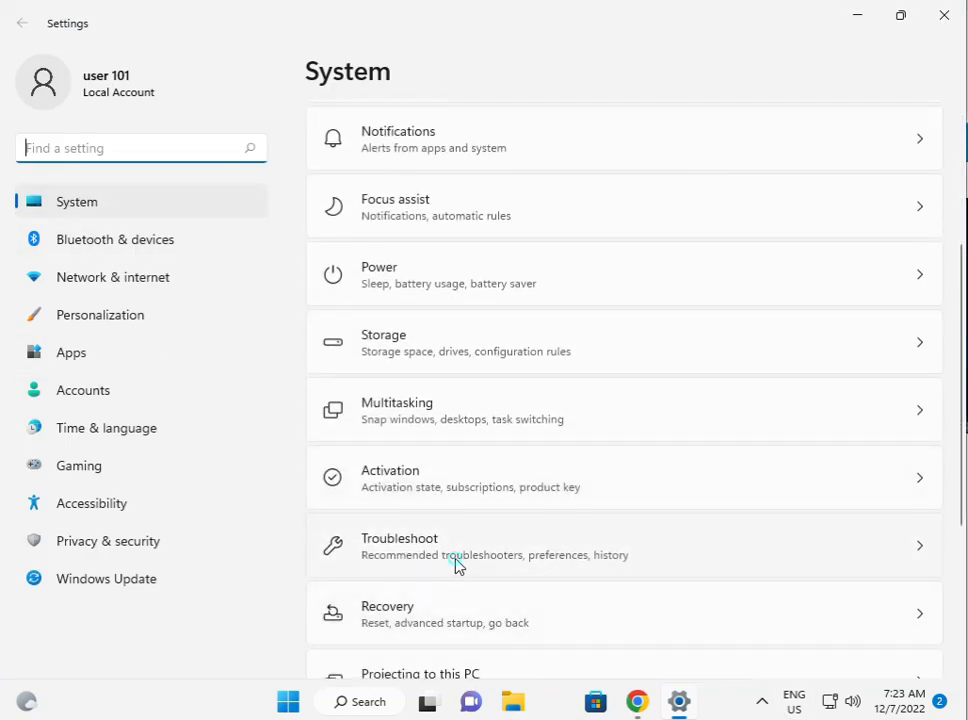
click(455, 563)
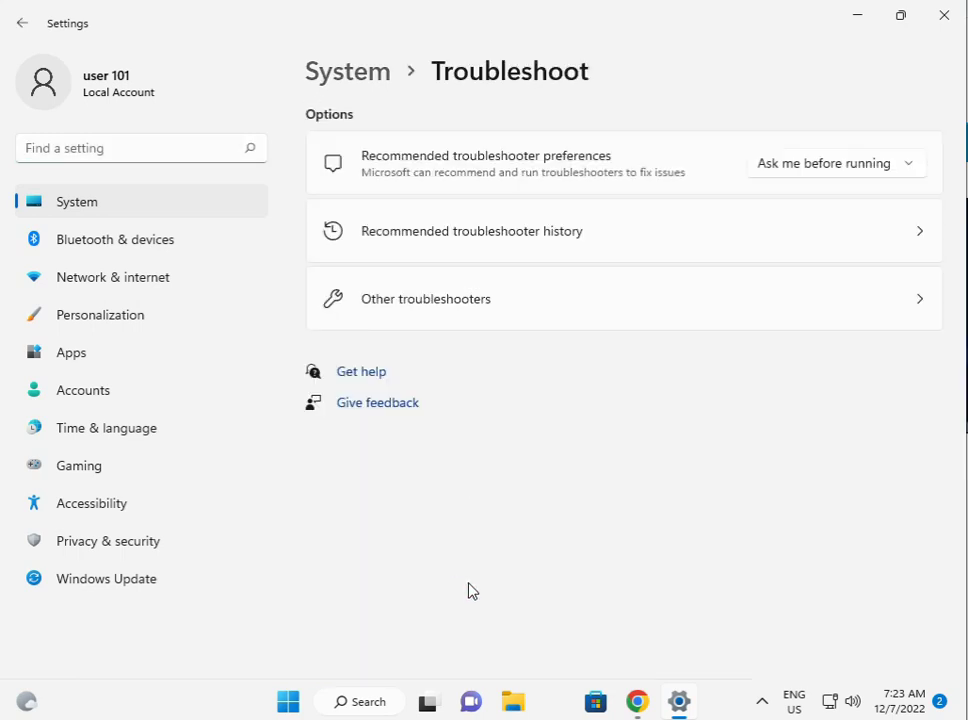
click(488, 309)
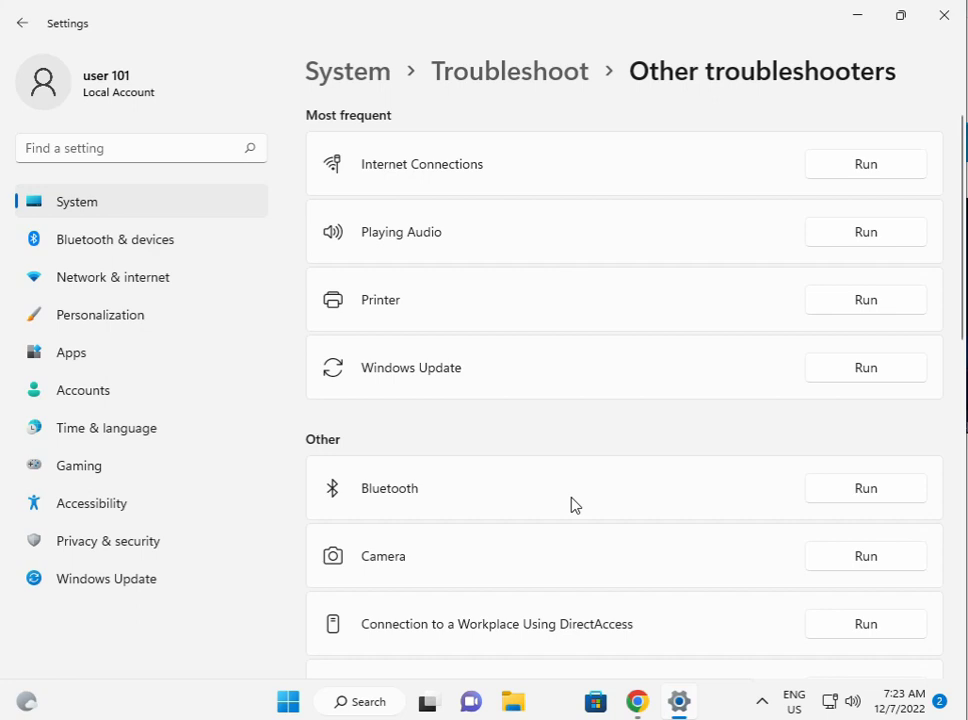
scroll(556, 518, down, 5)
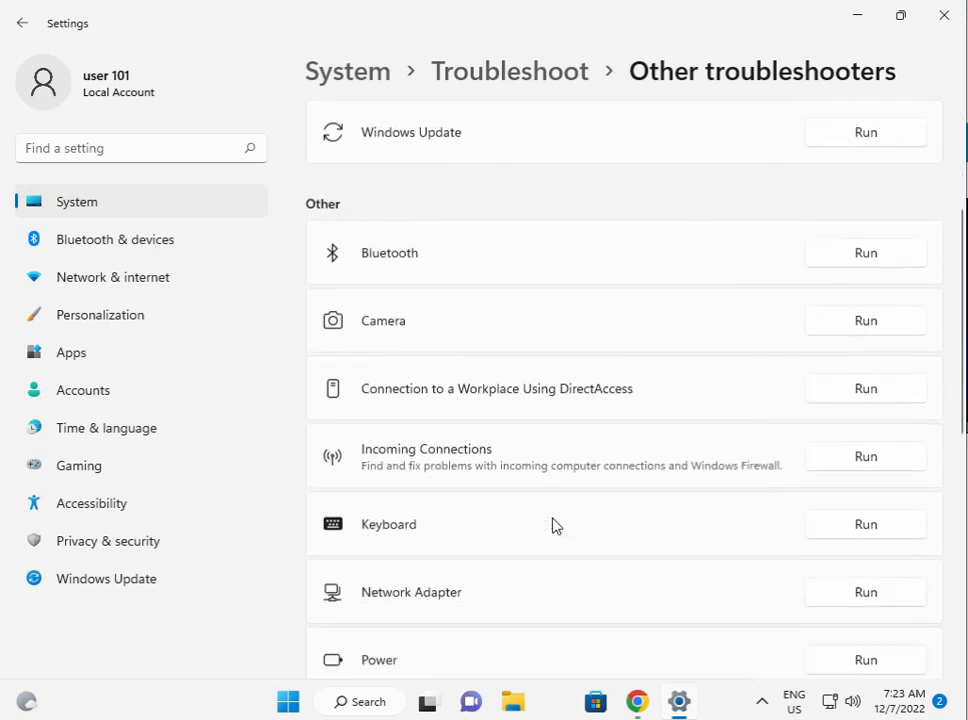
scroll(556, 526, down, 6)
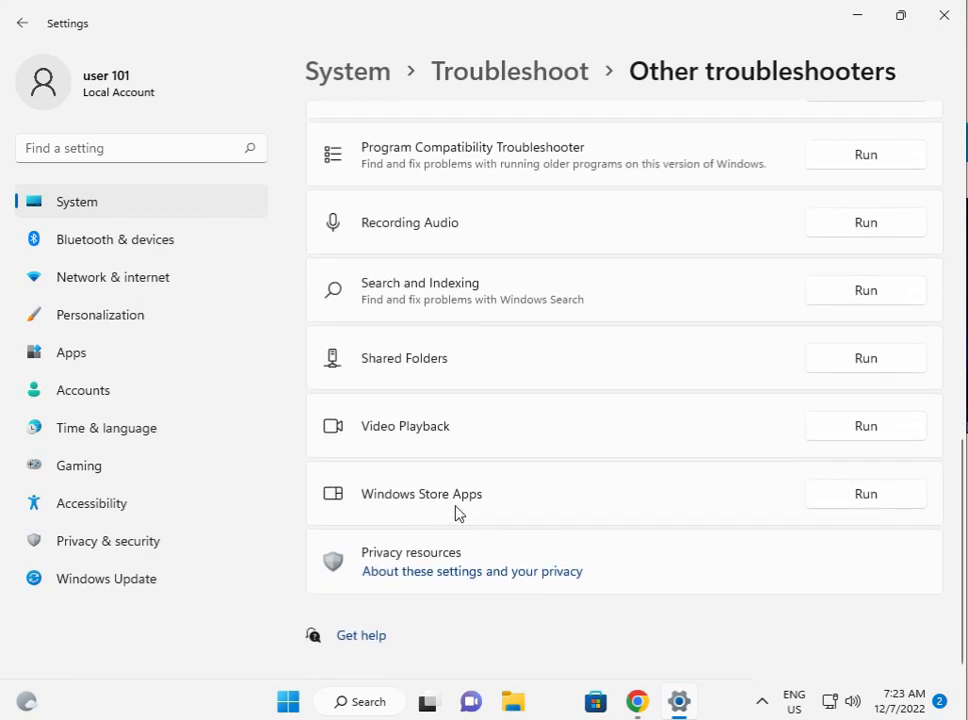
Run the Windows Store Apps troubleshooter, then close it and Settings
click(841, 495)
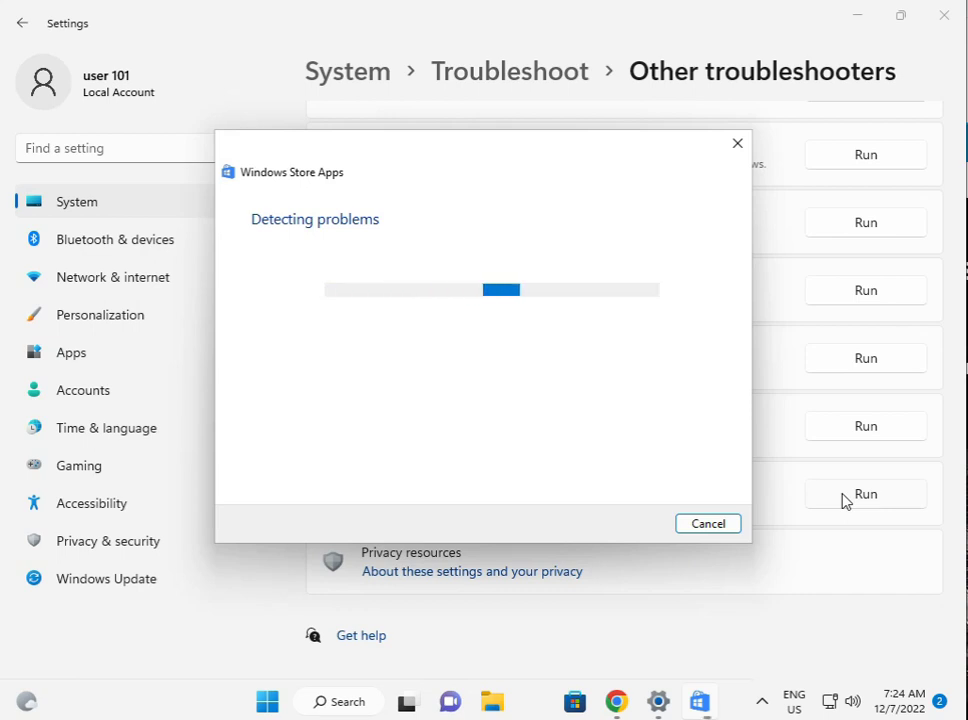
mouse_move(698, 706)
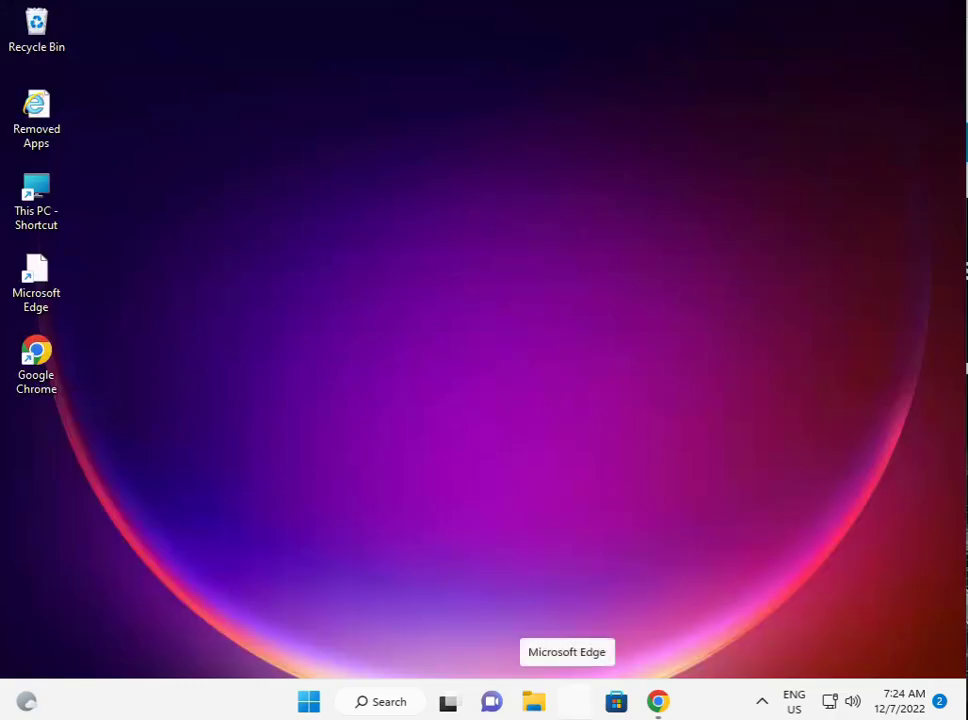
Reopen Settings and go to Apps > Apps & features
click(315, 706)
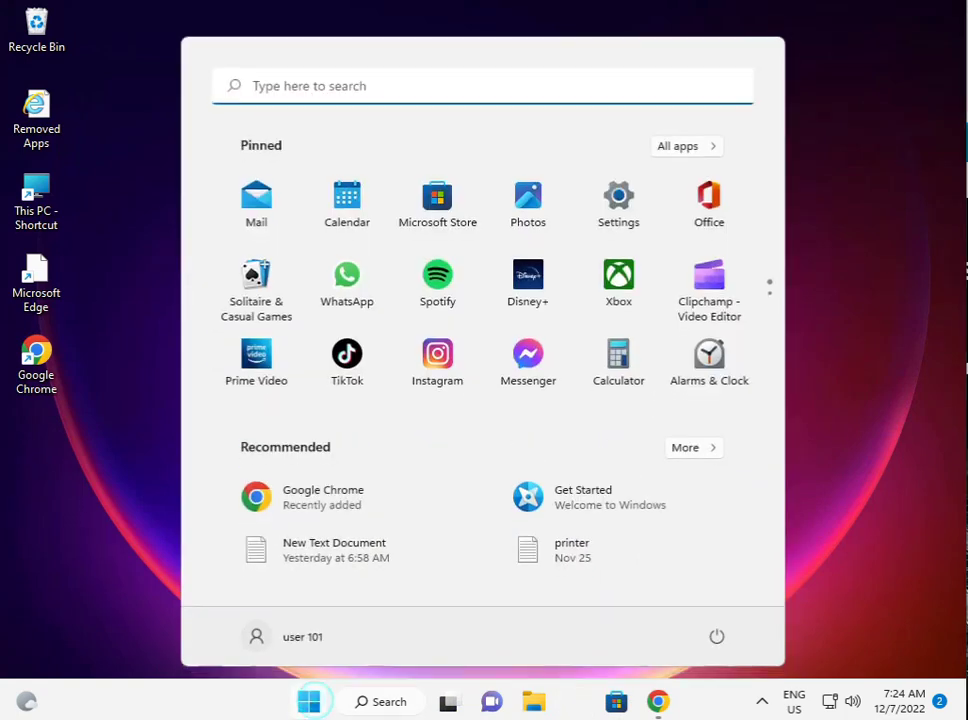
click(609, 213)
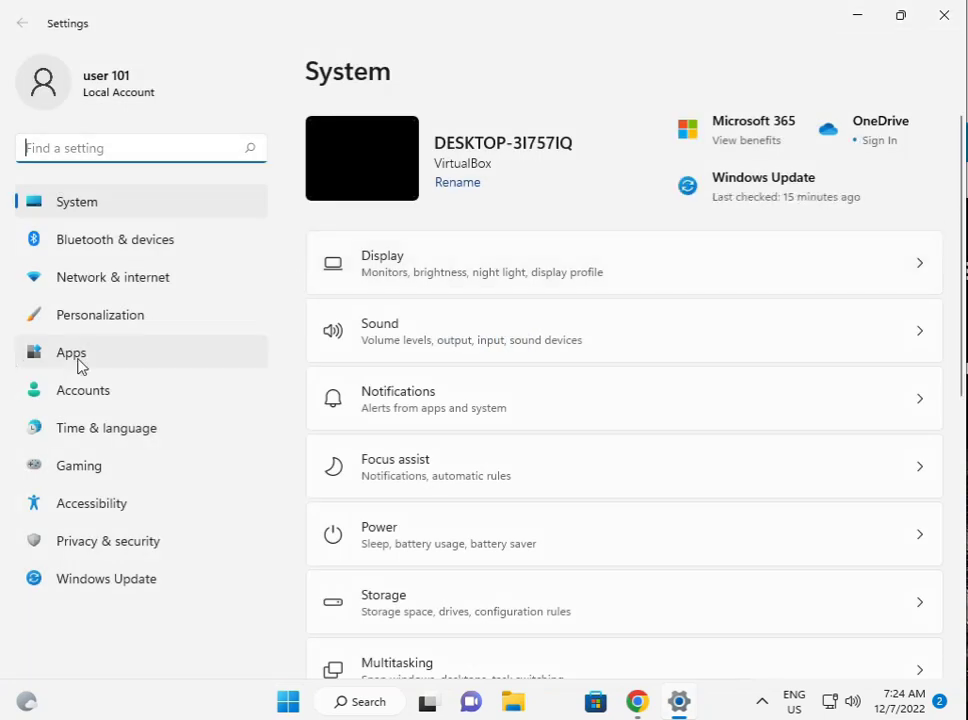
click(93, 358)
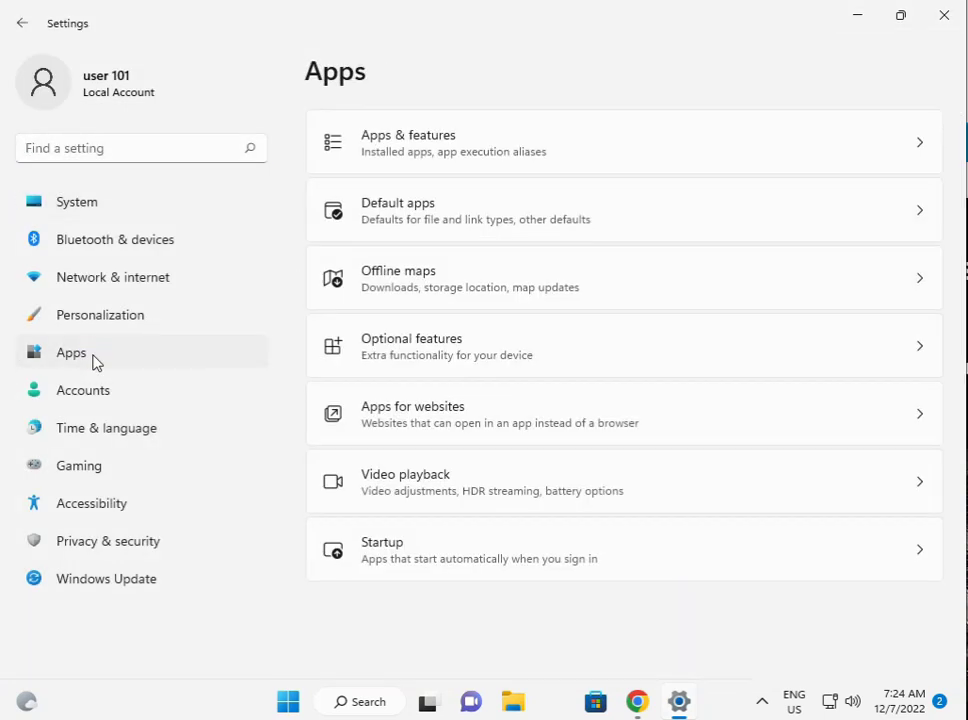
click(496, 140)
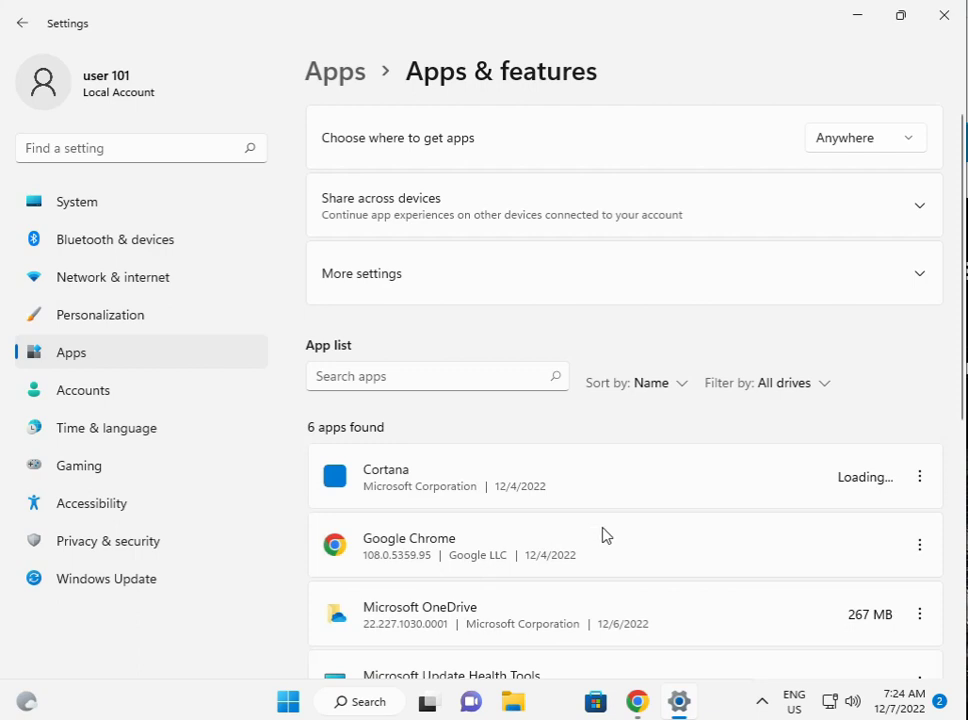
Open Microsoft Store's Advanced options from its ⋮ menu and scroll to Repair and Reset
scroll(713, 618, down, 10)
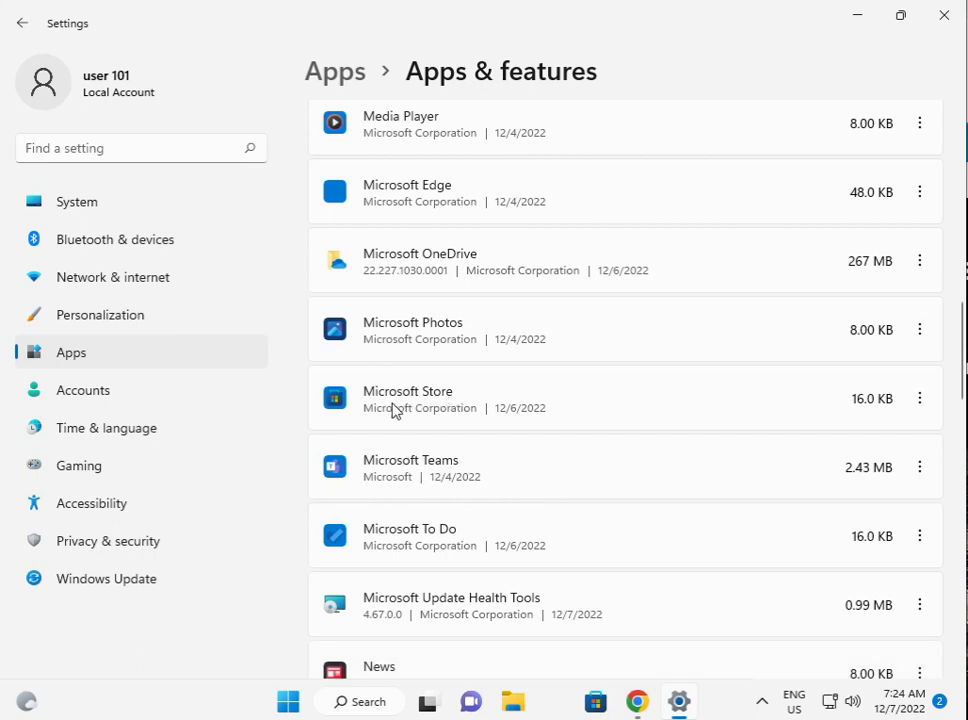
click(919, 399)
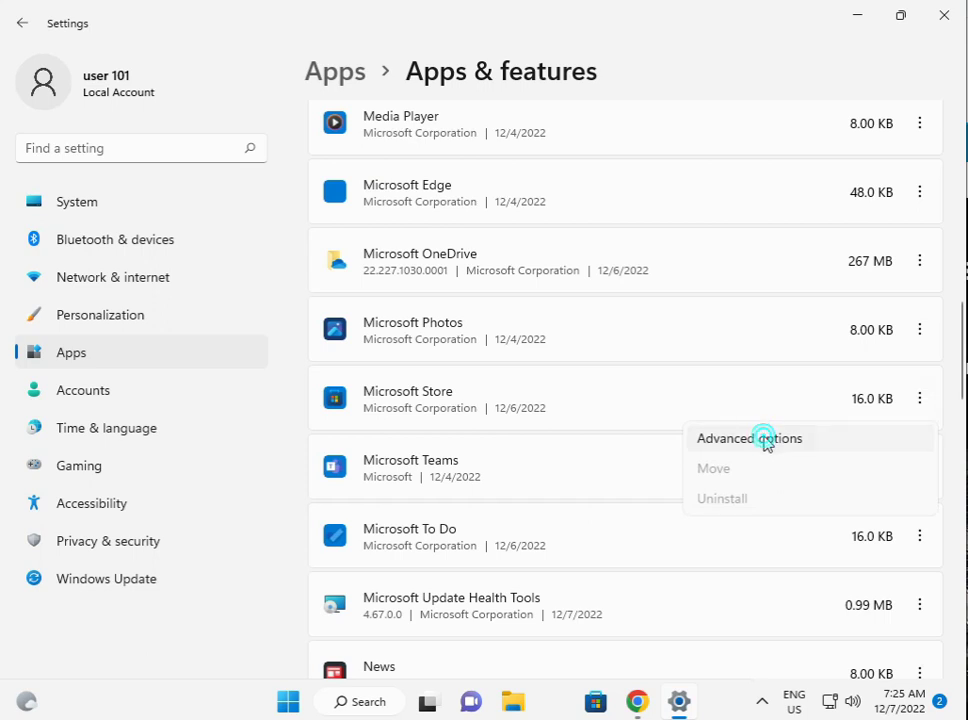
click(742, 445)
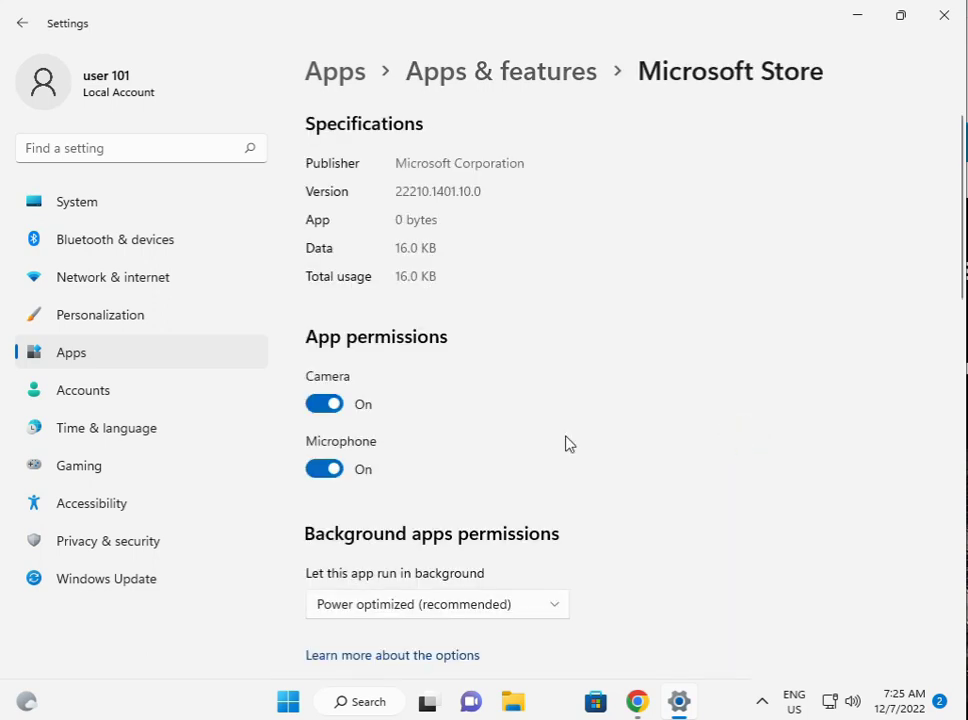
scroll(497, 454, down, 10)
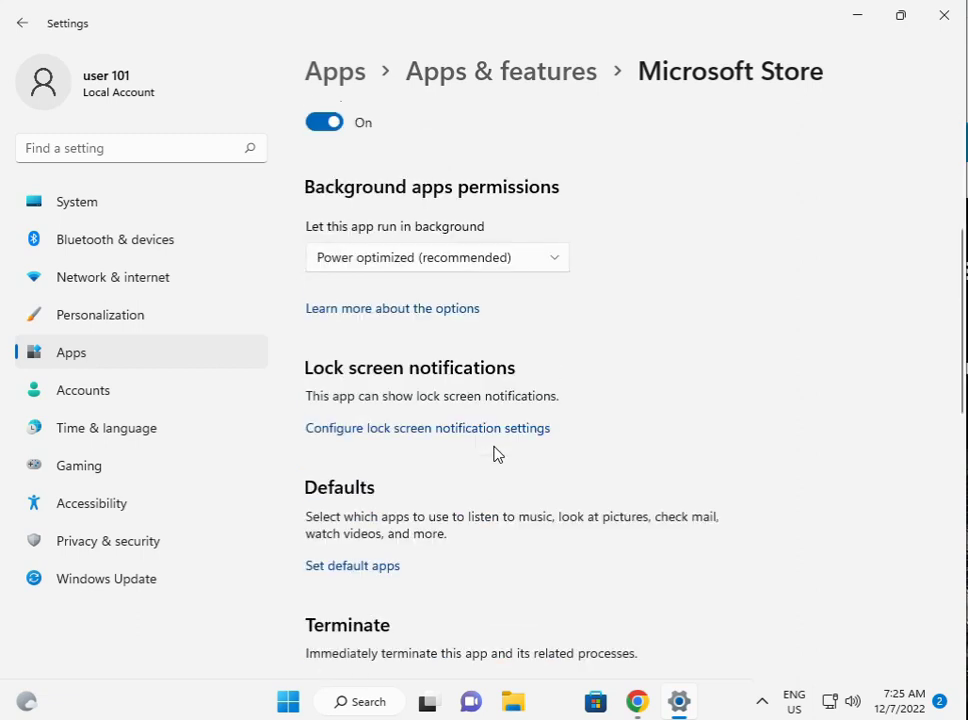
scroll(497, 454, down, 1)
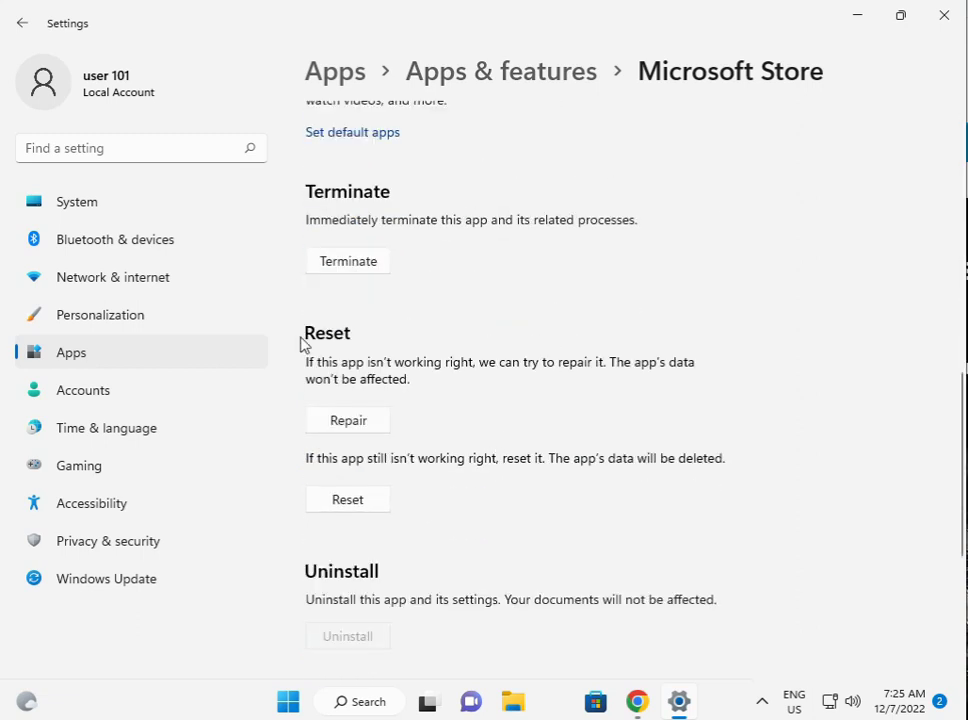
Repair the Microsoft Store app, then reset it and confirm the reset
click(340, 421)
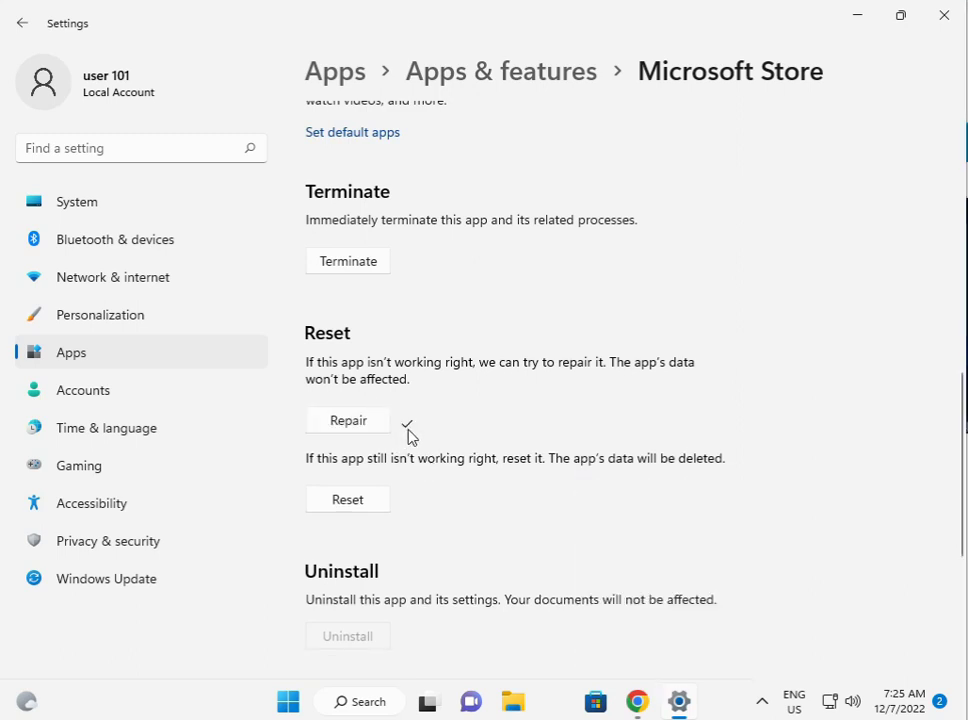
click(352, 503)
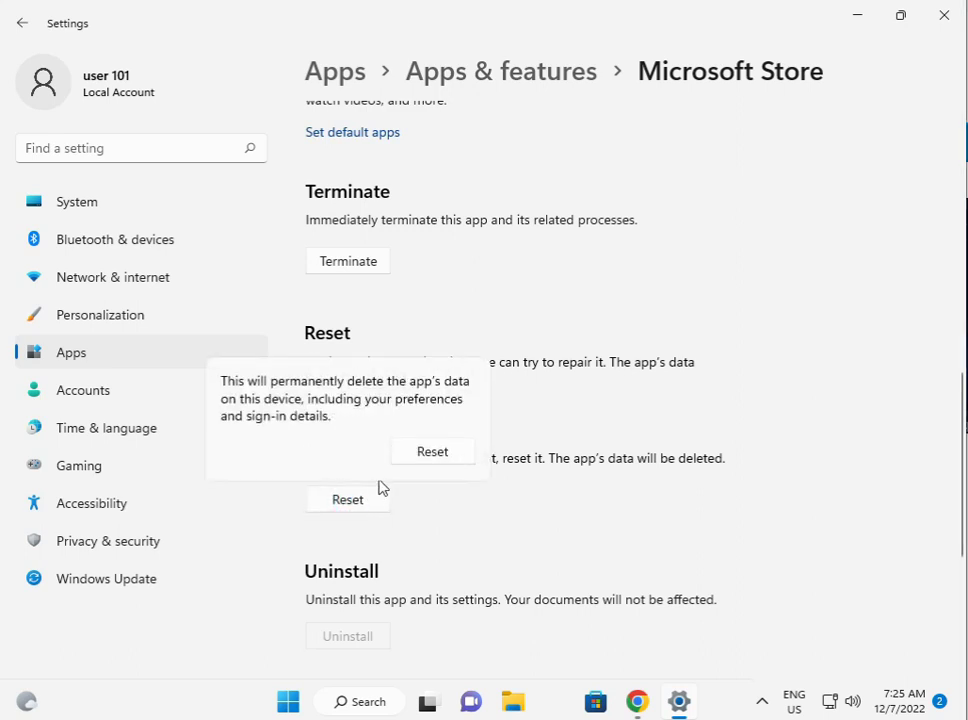
click(430, 455)
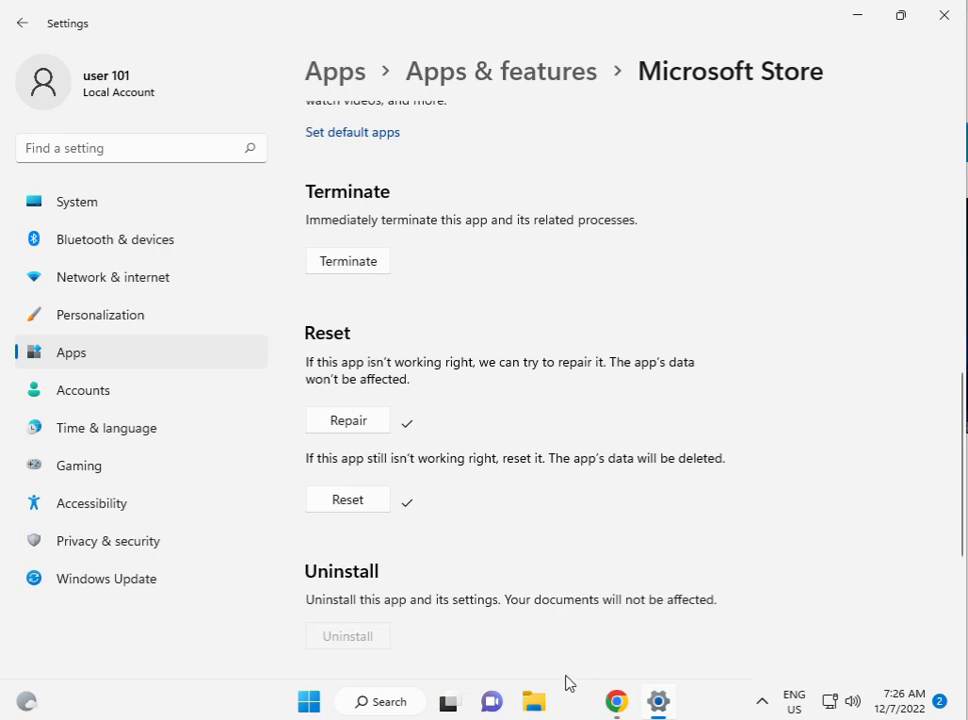
Close Settings and open the user's profile folder under C:\Users in File Explorer
click(943, 15)
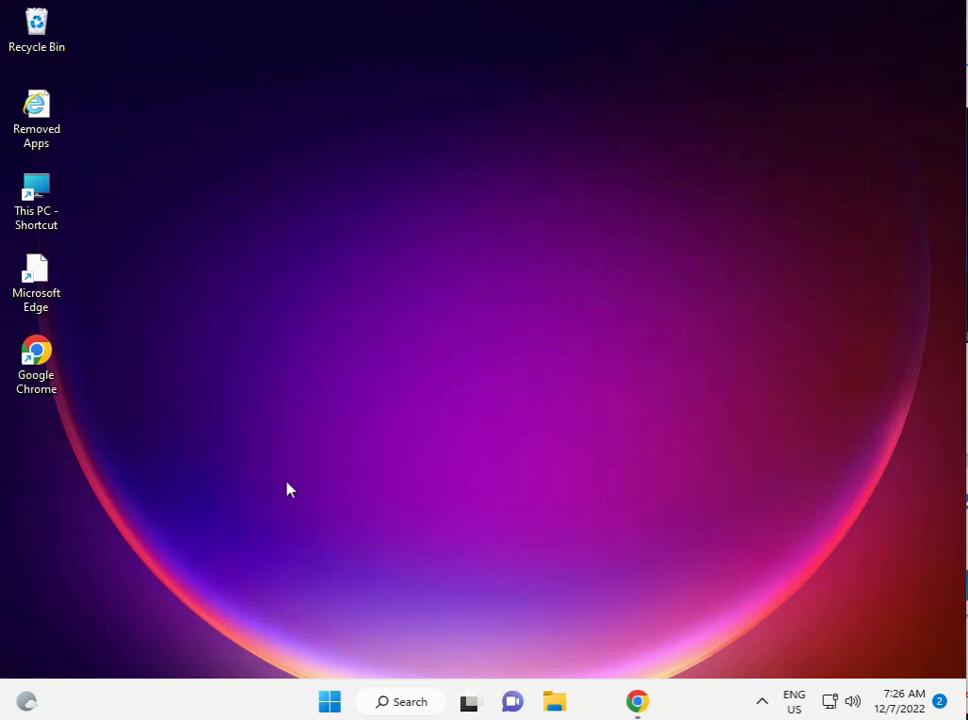
click(556, 704)
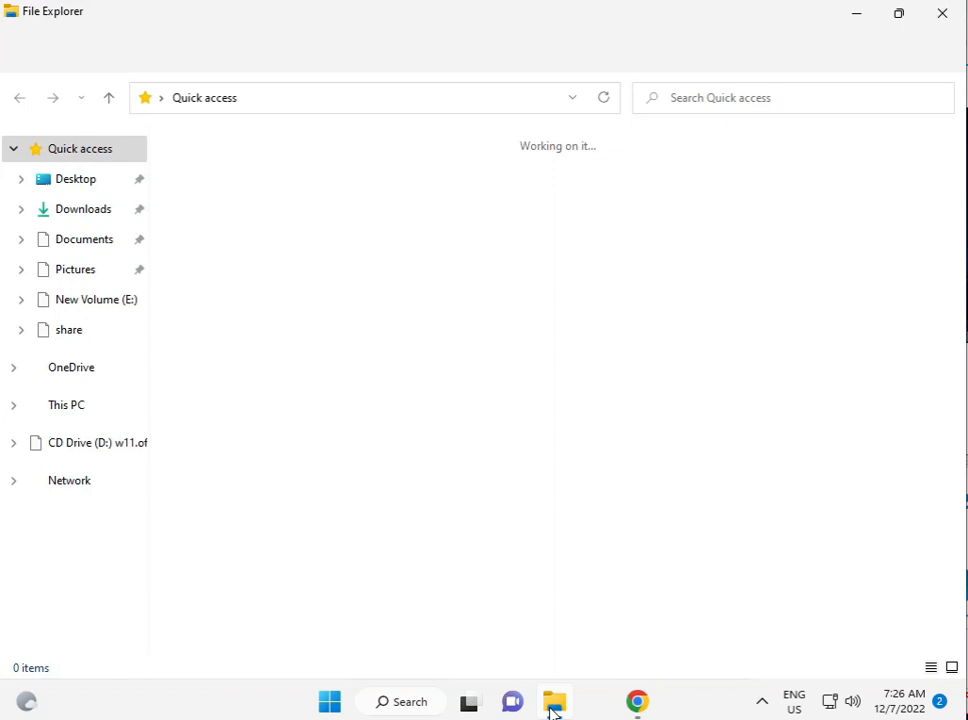
click(75, 407)
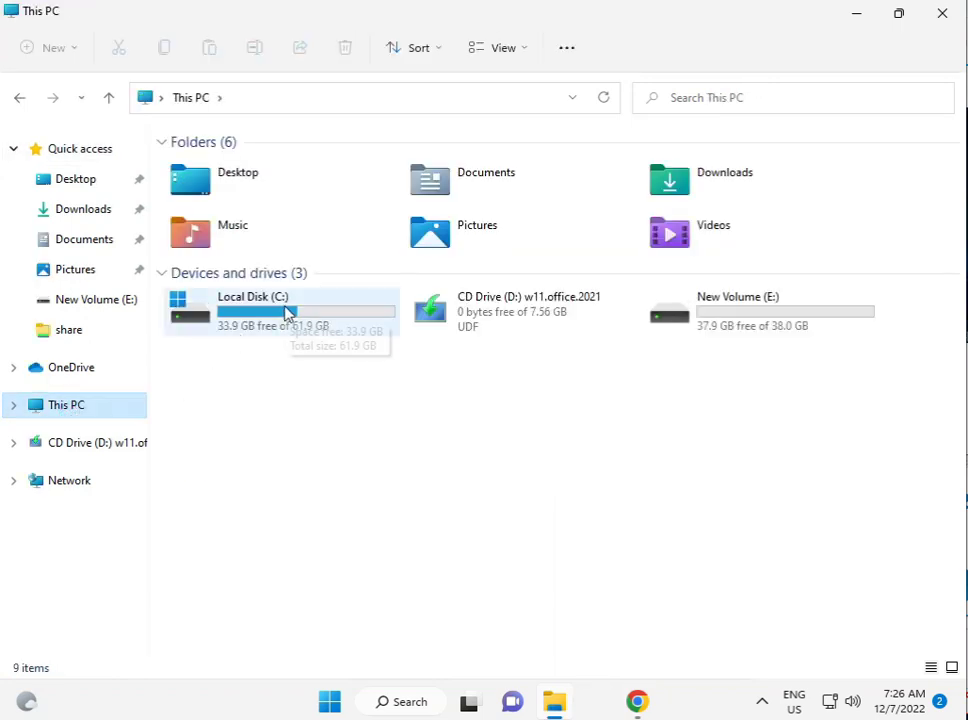
click(288, 313)
double_click(286, 311)
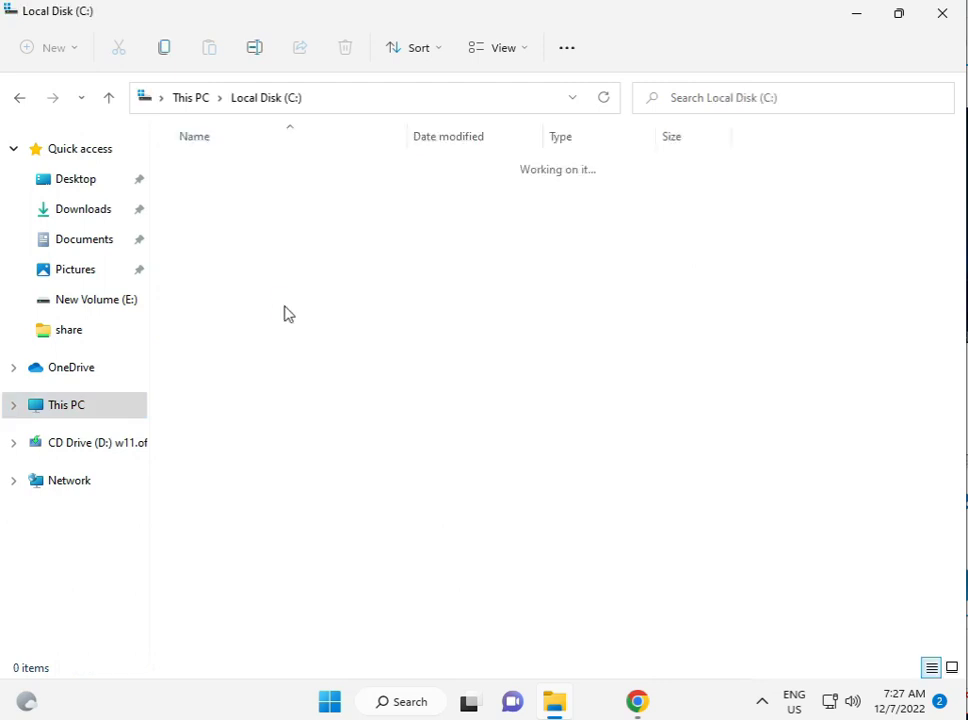
double_click(228, 374)
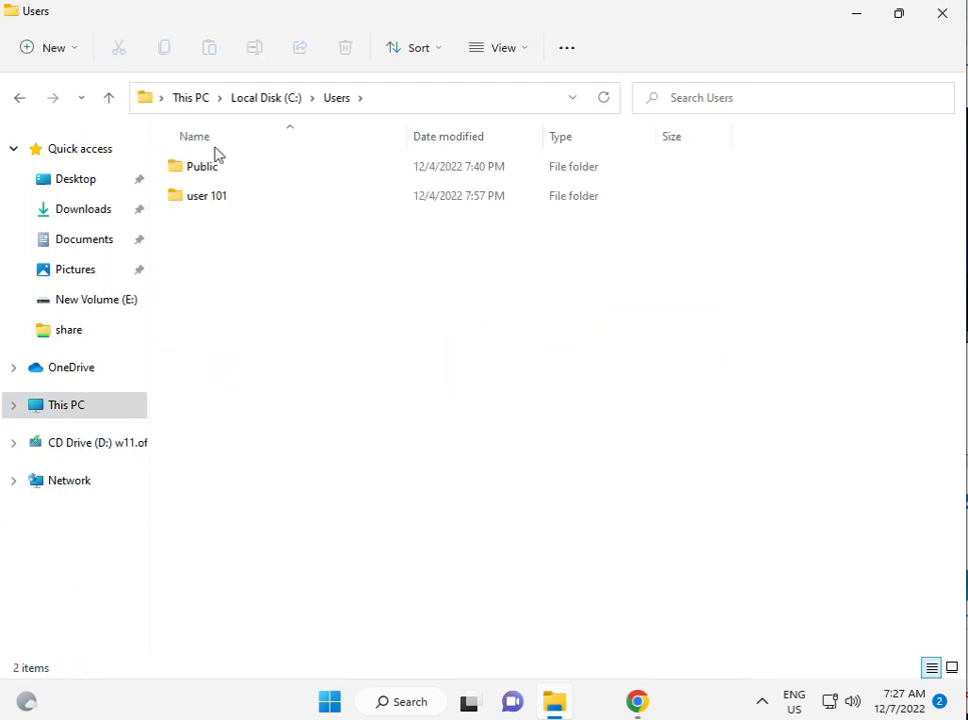
mouse_move(209, 202)
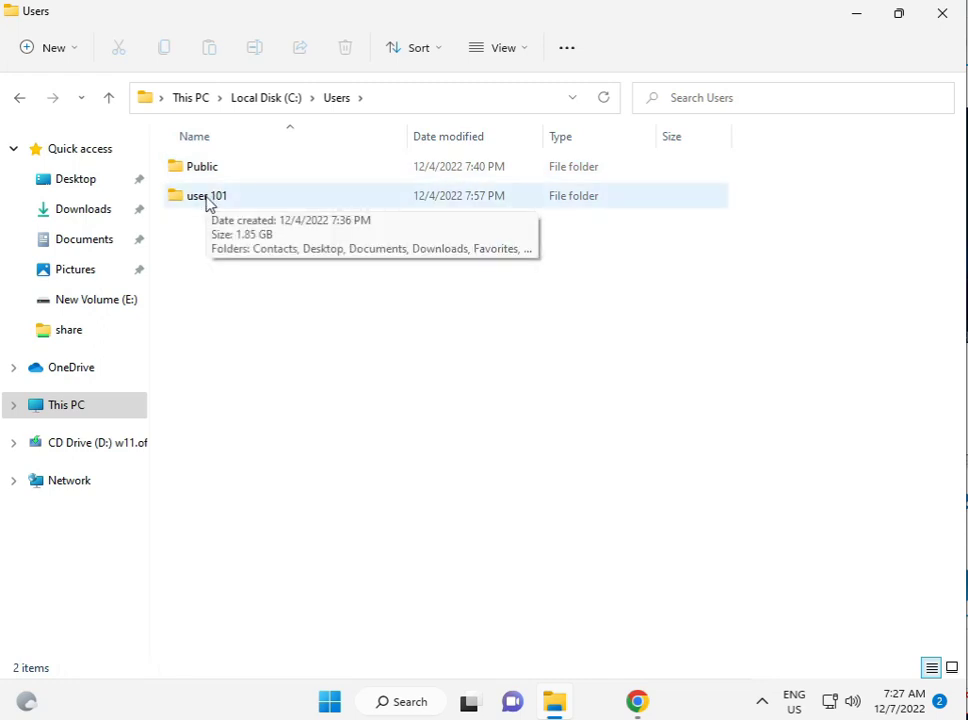
double_click(215, 201)
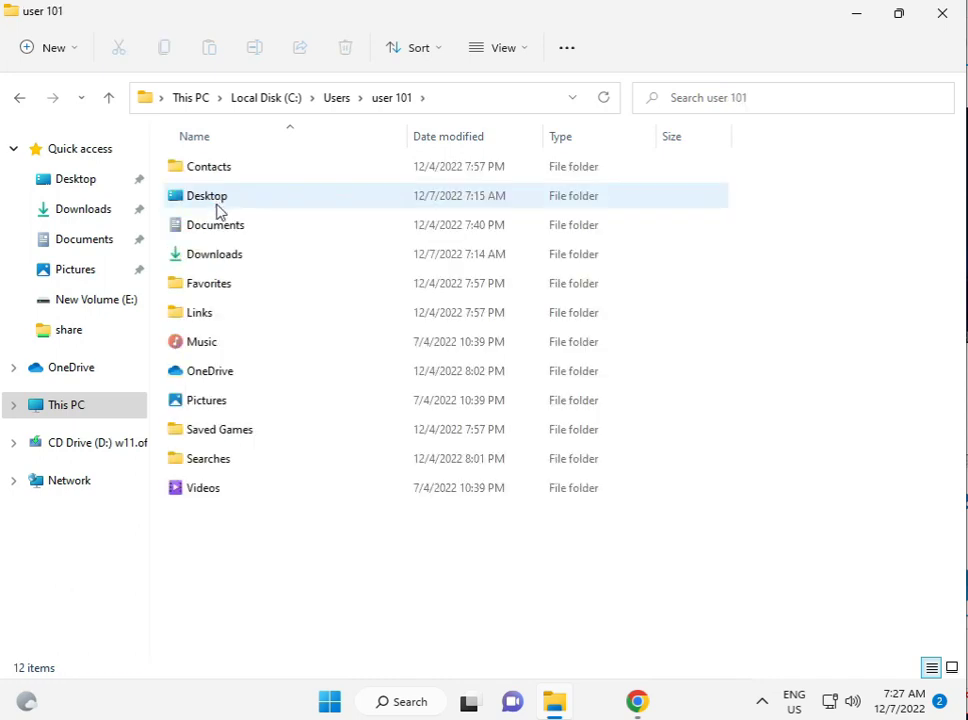
Check the profile folder's Properties via See more, then close the dialog
click(557, 50)
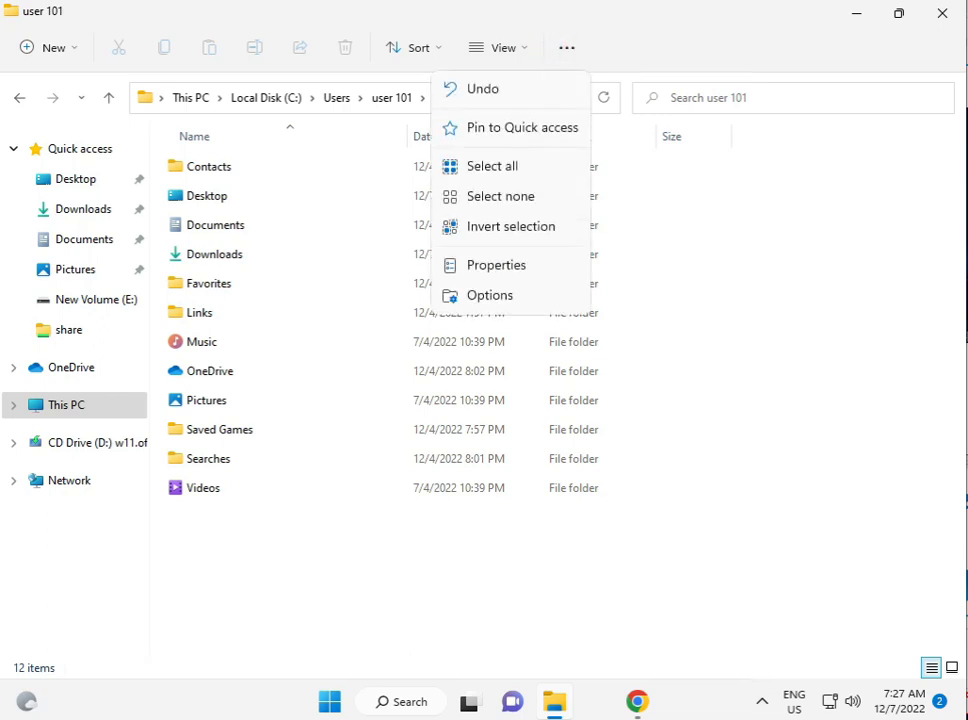
click(478, 258)
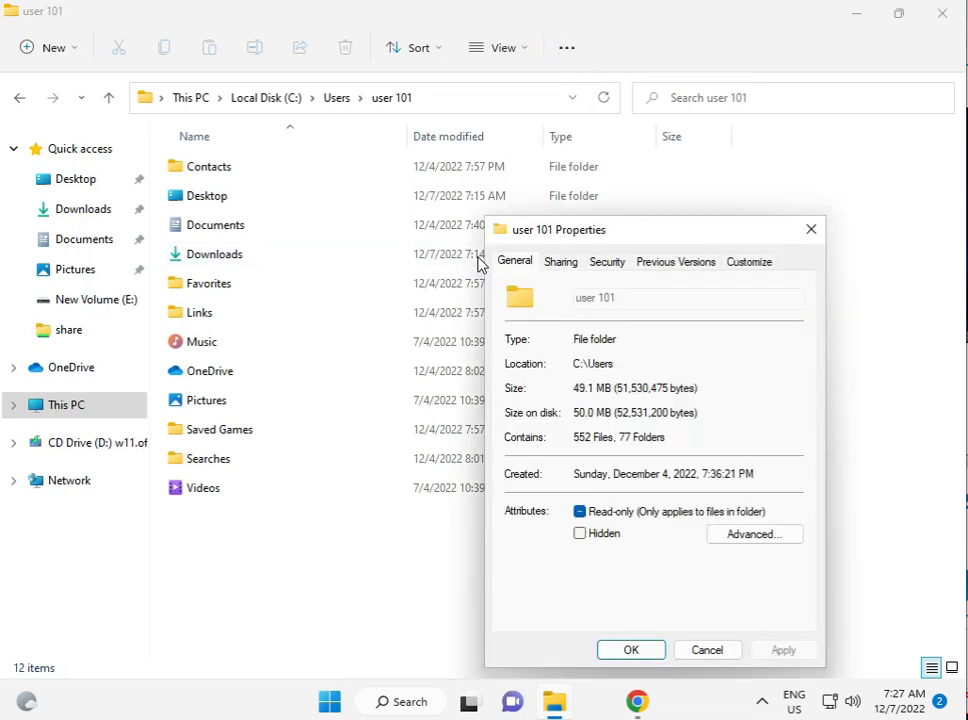
click(814, 226)
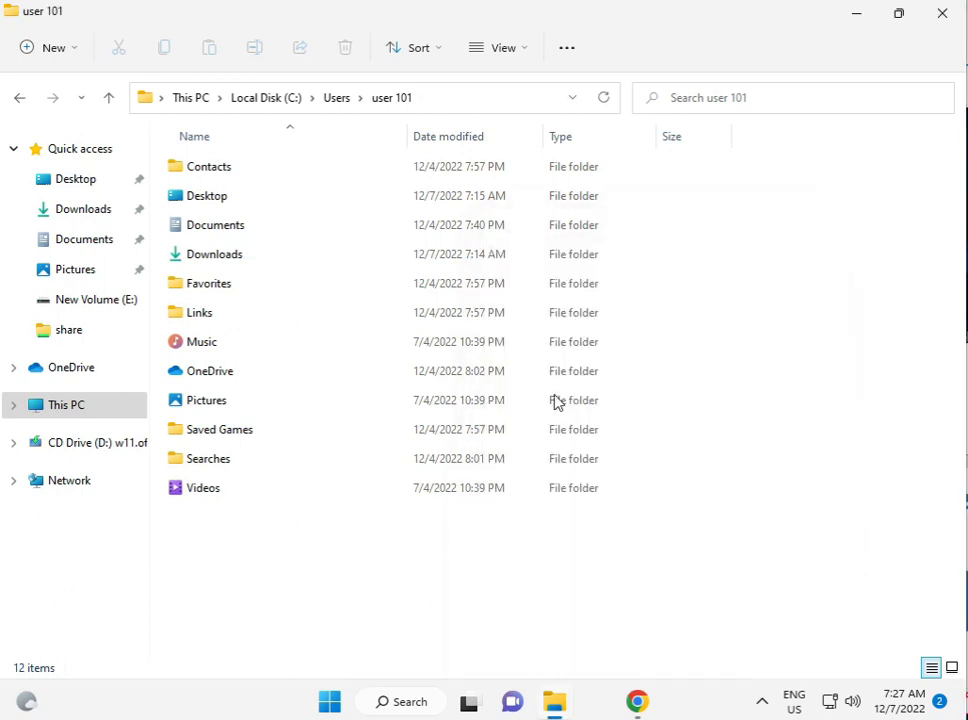
Turn on 'Show hidden files, folders, and drives' in Folder Options, then select AppData
click(566, 47)
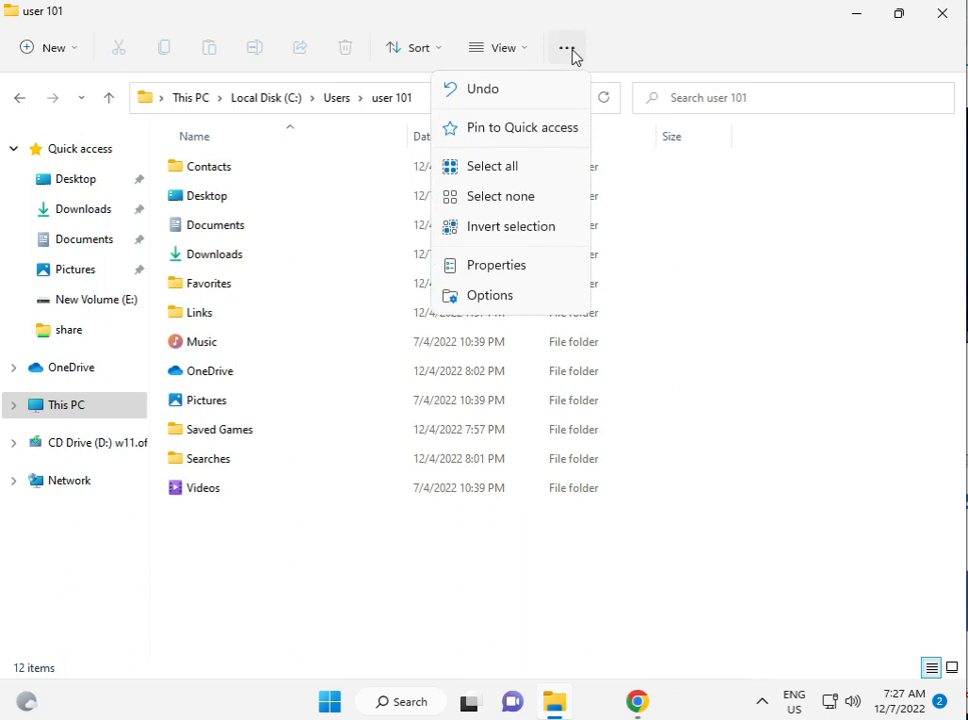
click(488, 296)
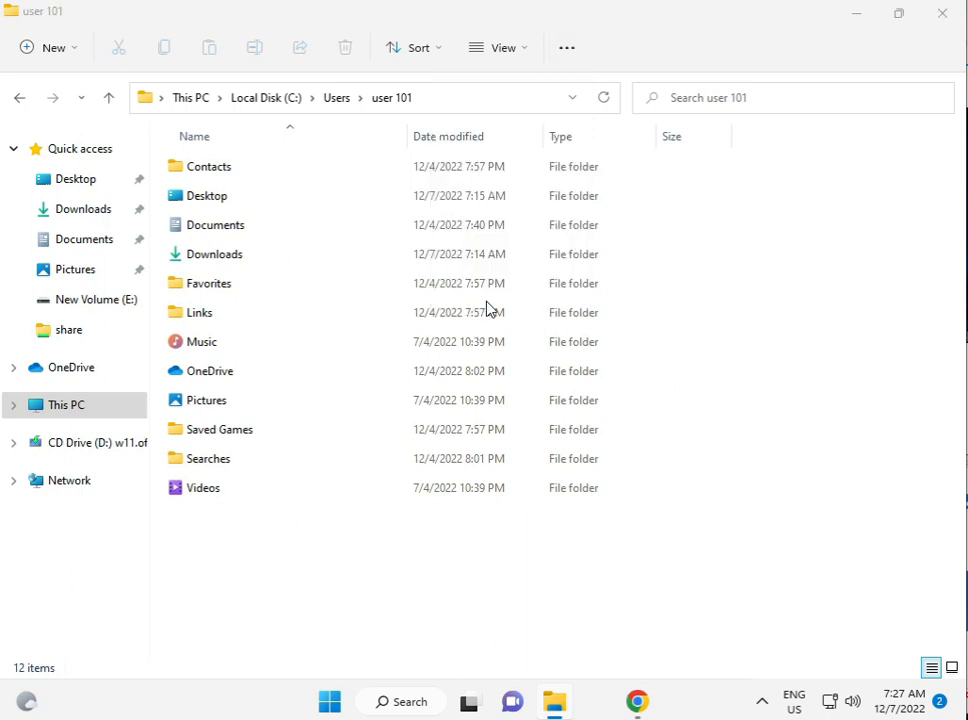
click(92, 187)
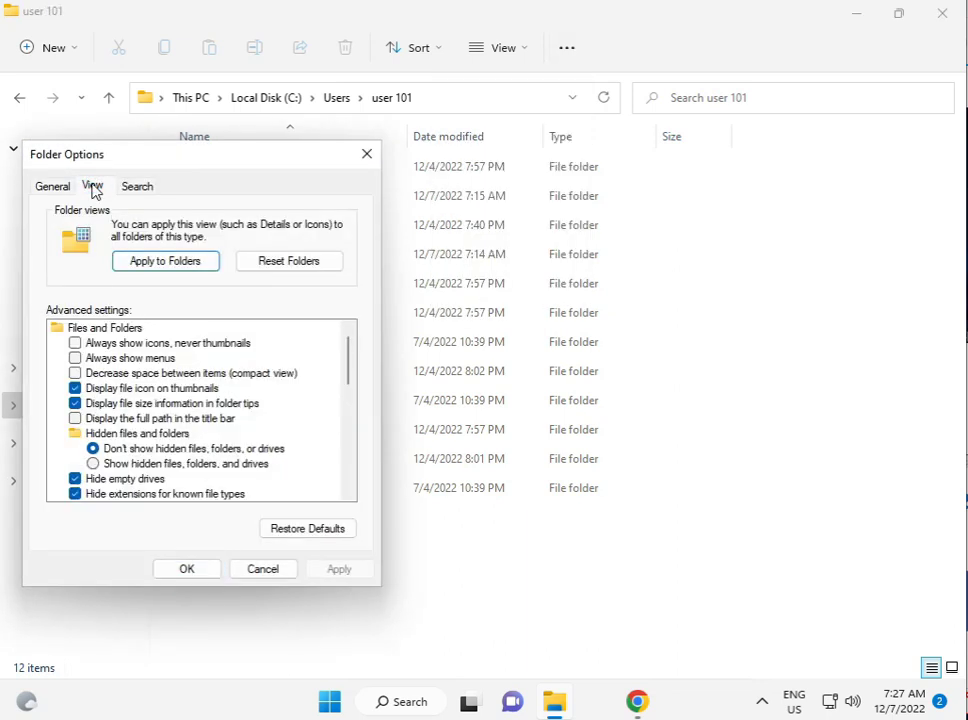
click(126, 464)
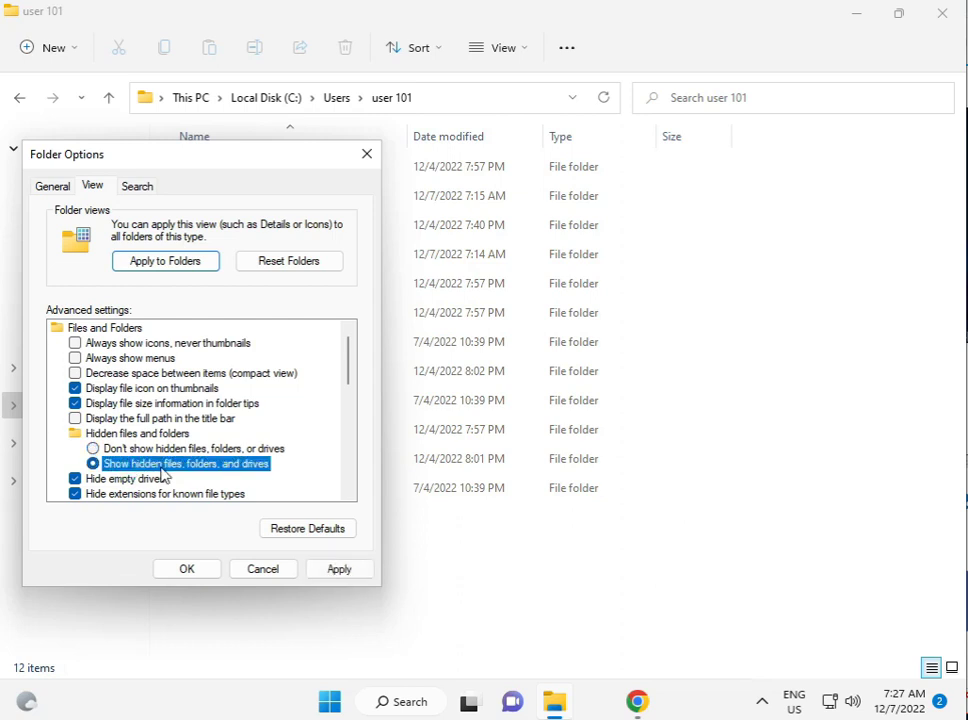
click(196, 573)
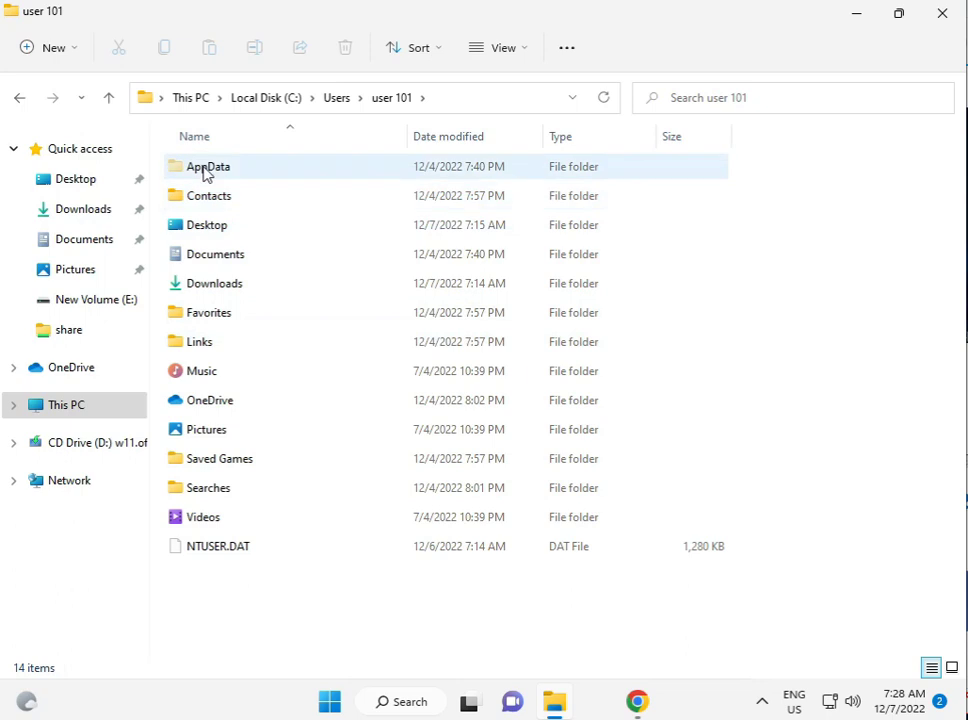
click(207, 173)
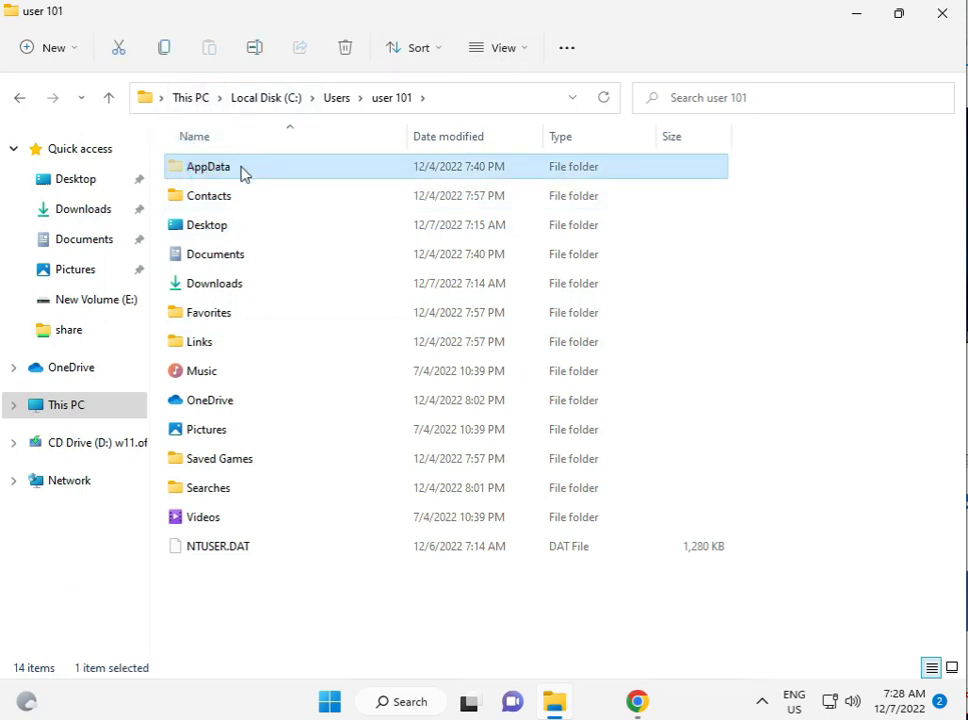
Open AppData and bring up the Security permissions editor for the Local folder
double_click(240, 175)
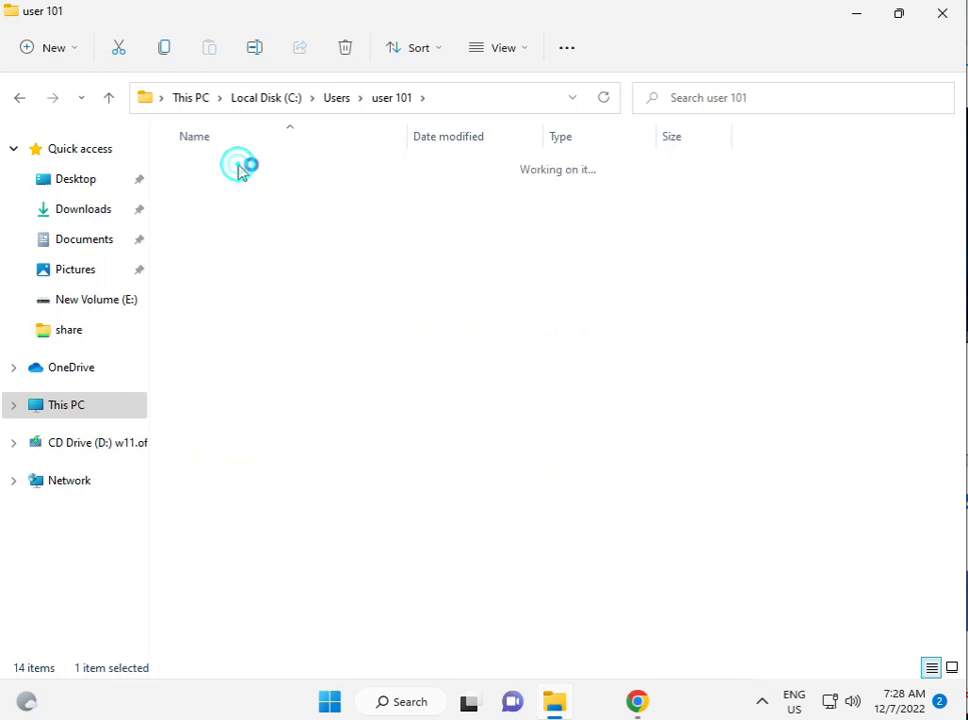
click(240, 173)
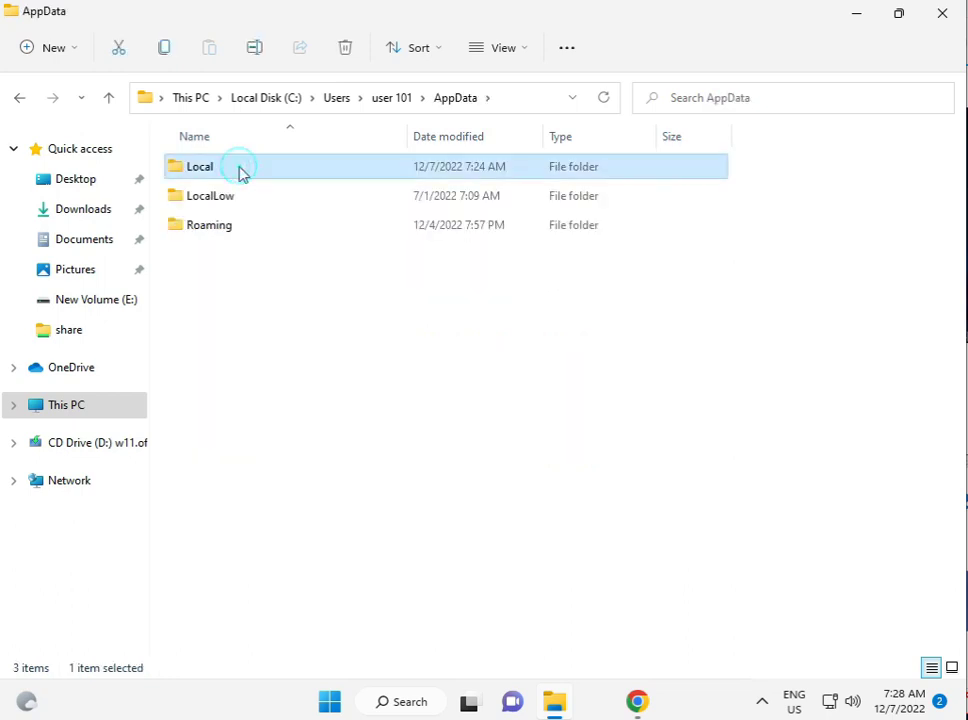
right_click(240, 173)
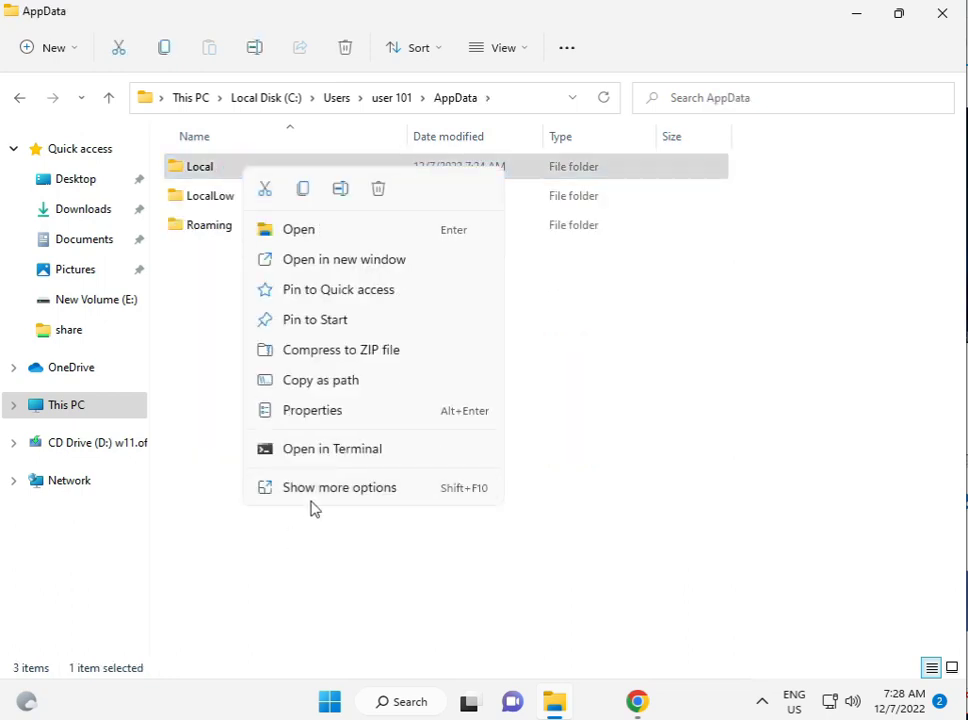
click(313, 488)
click(355, 469)
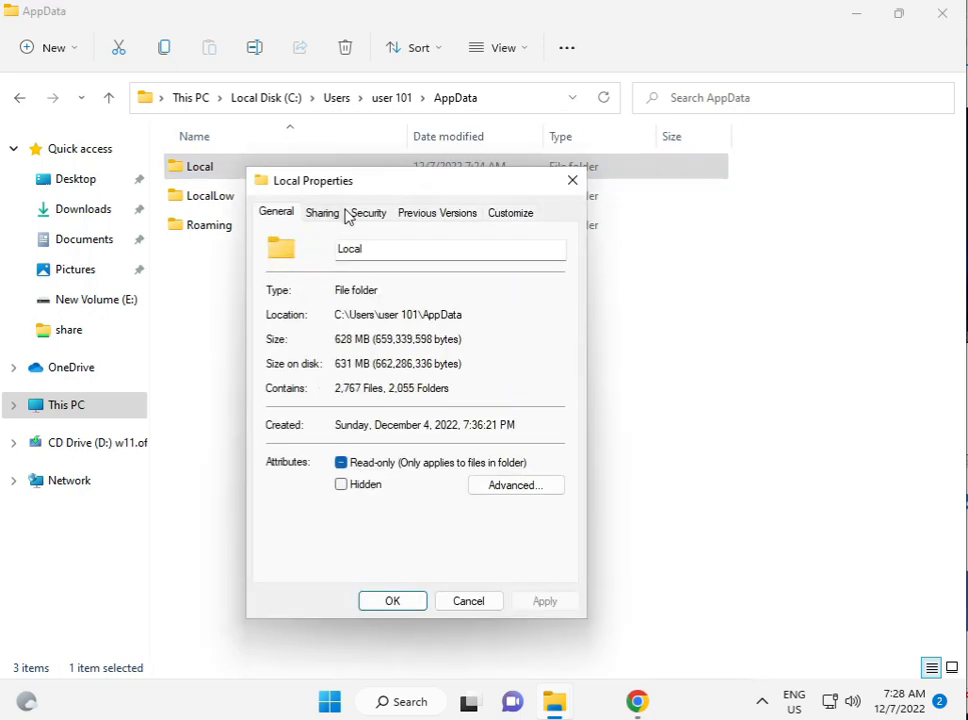
click(360, 216)
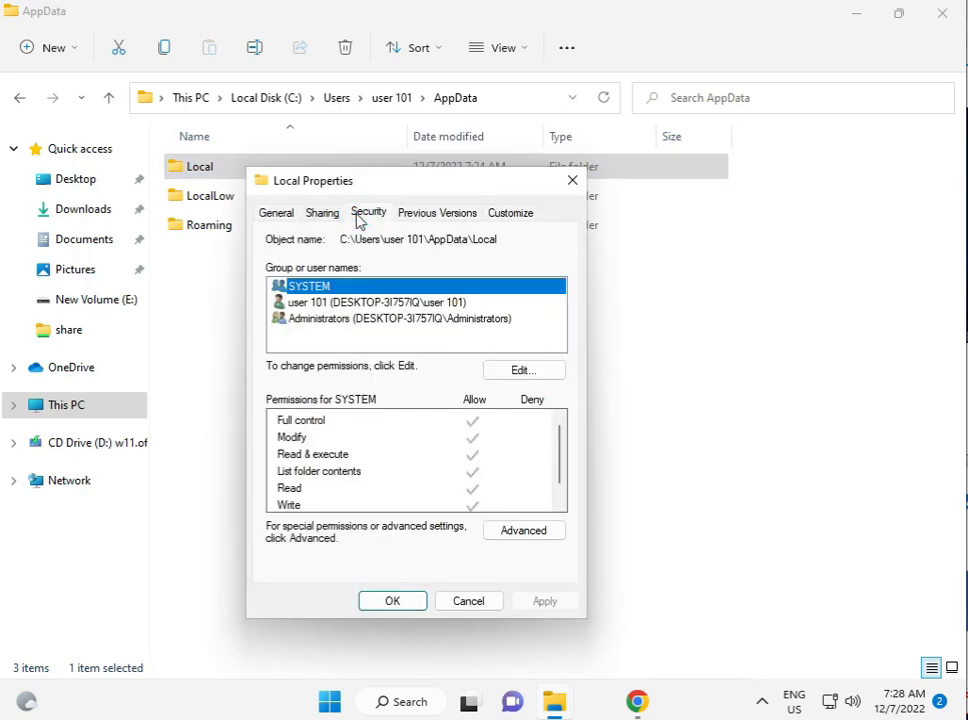
click(345, 303)
Review the Local permissions for the user account, Administrators and SYSTEM
click(492, 375)
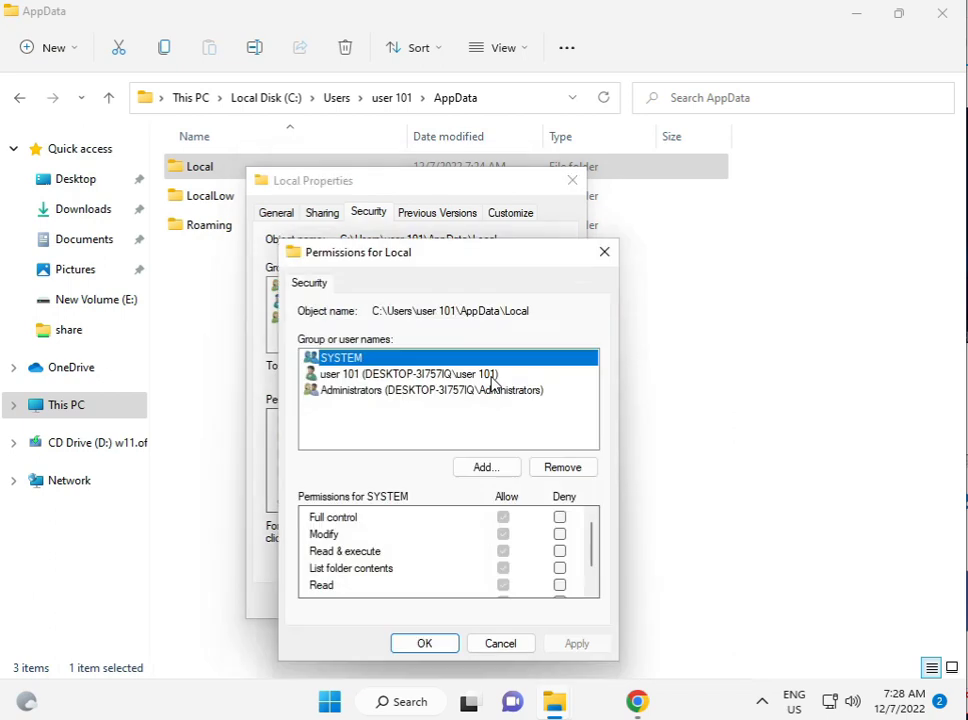
click(400, 376)
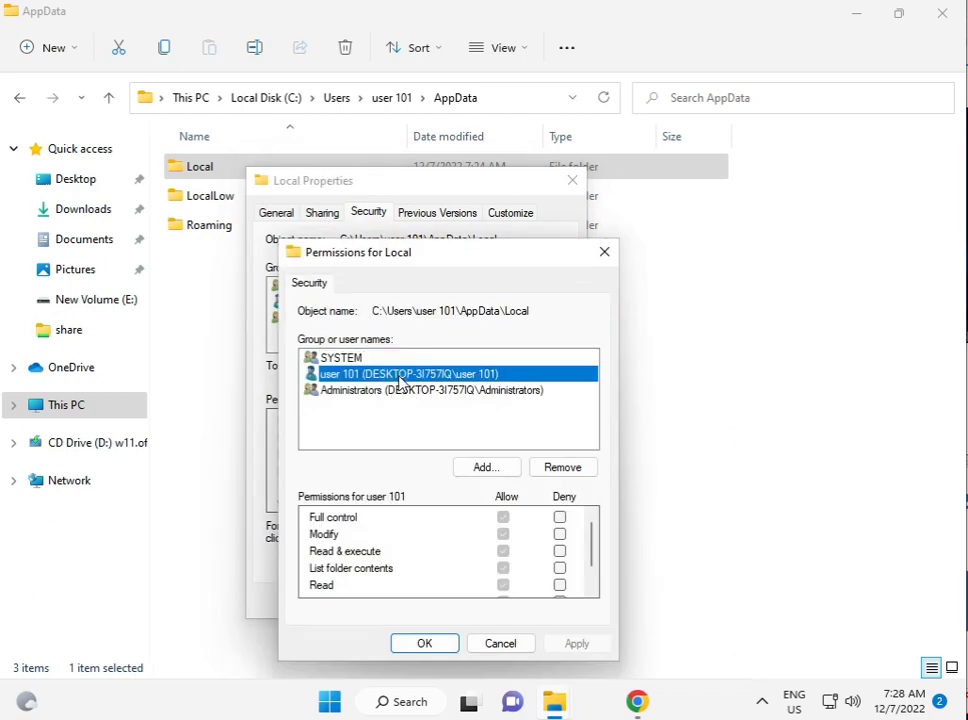
click(400, 391)
click(322, 358)
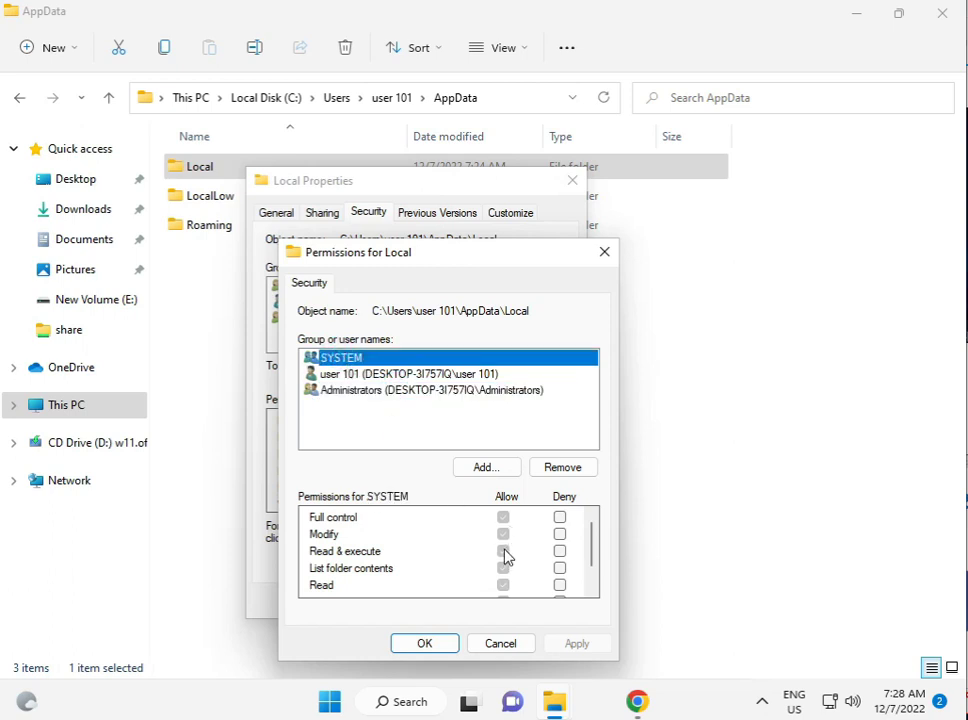
Add Everyone to the Local folder's permissions with Allow Full control
click(483, 468)
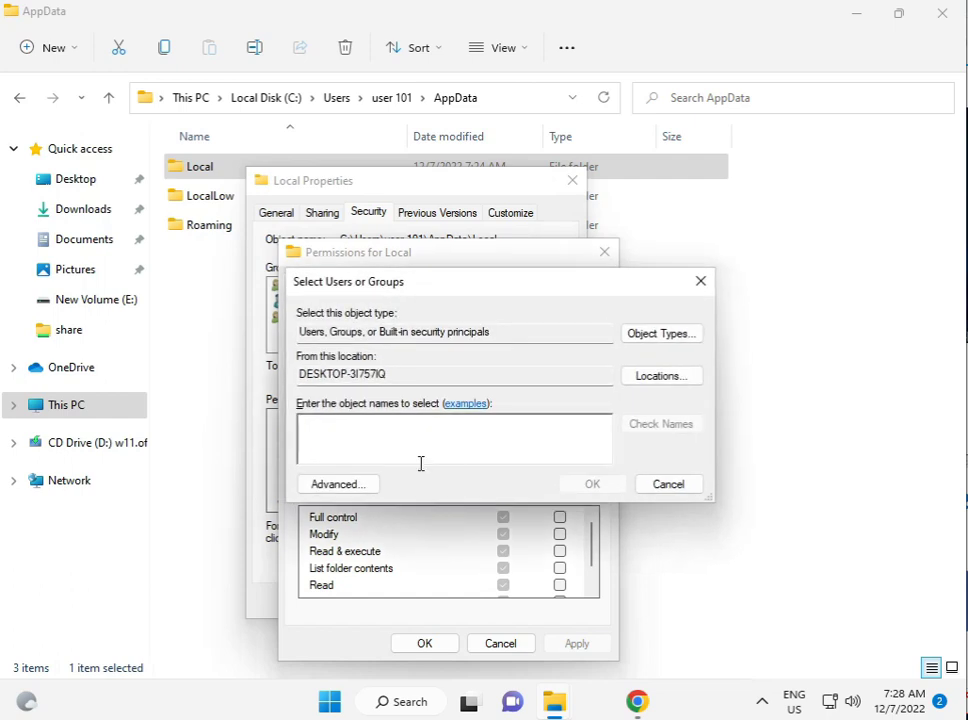
text(eve)
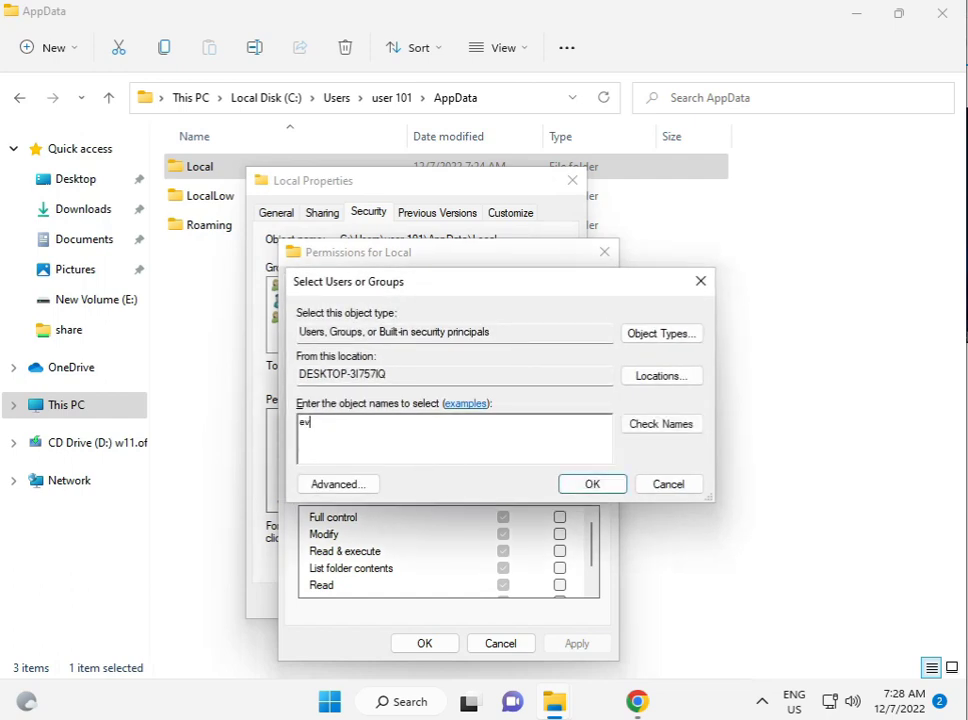
click(647, 421)
click(575, 484)
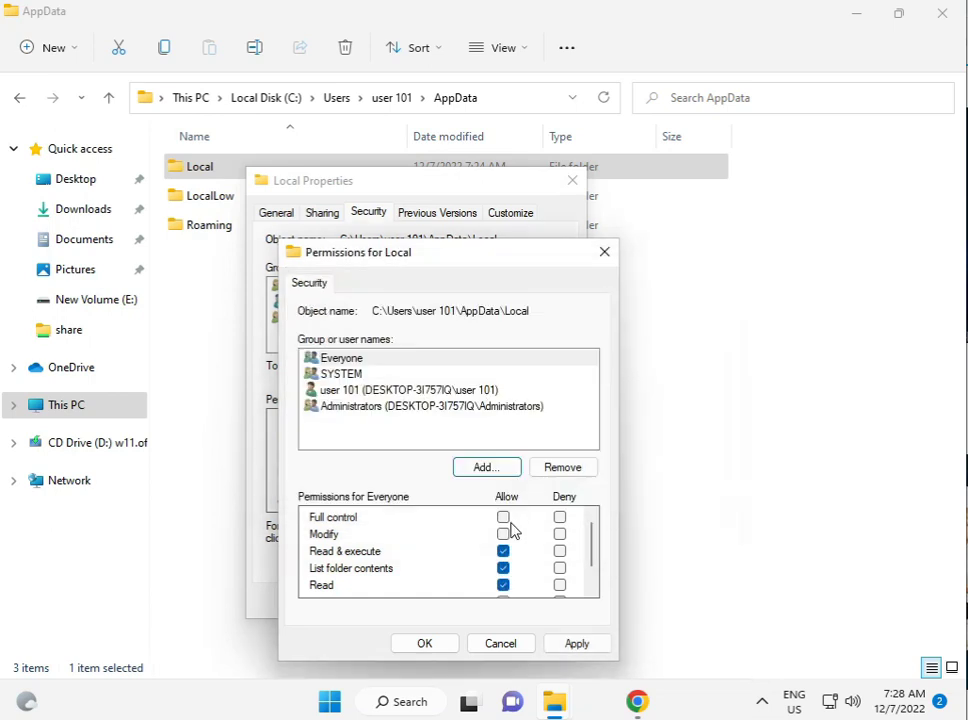
click(504, 518)
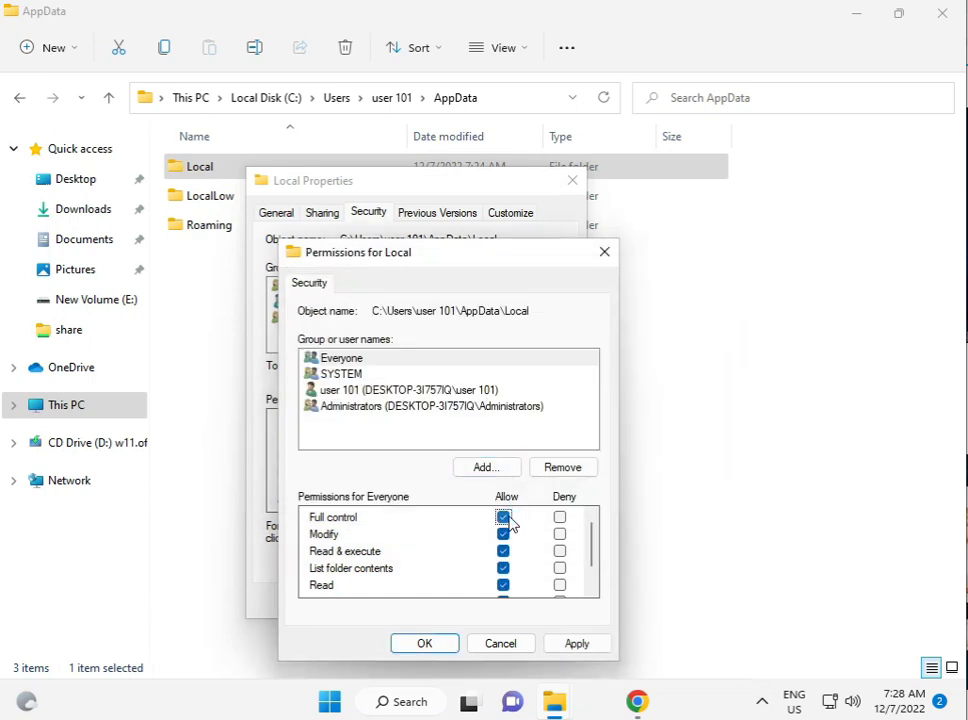
Apply the permissions, continuing past each access-denied error, and apply again
click(562, 645)
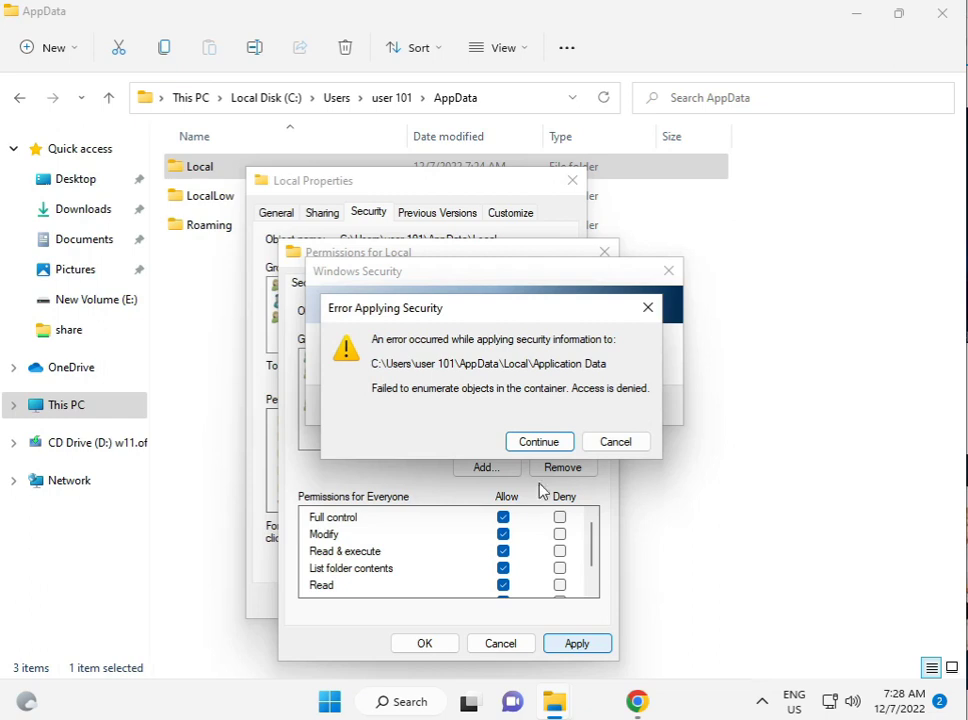
click(540, 441)
click(540, 441)
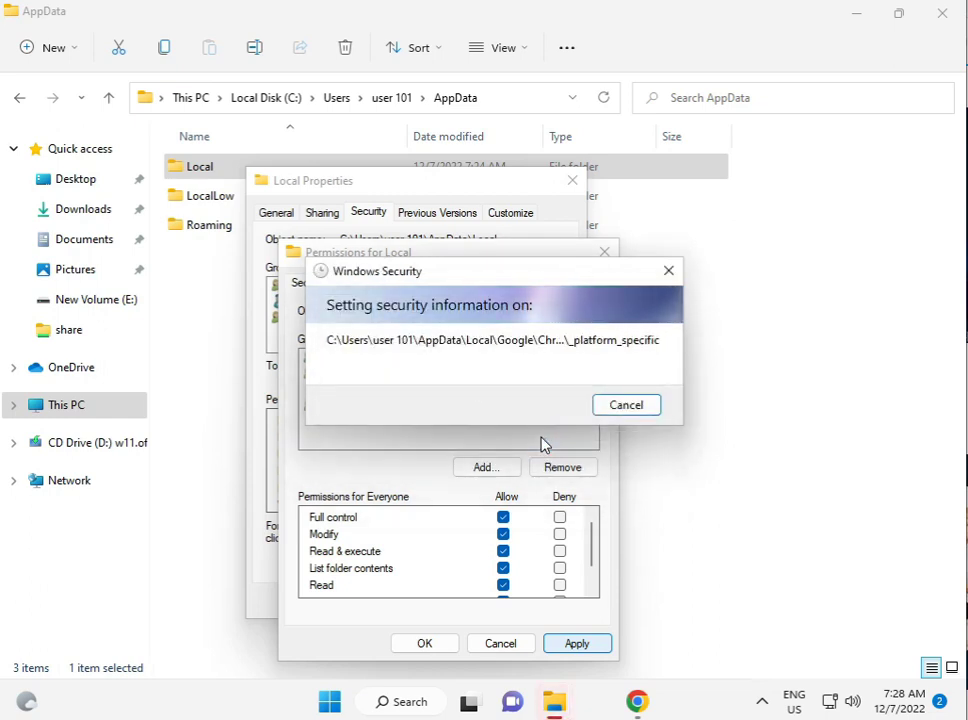
click(540, 441)
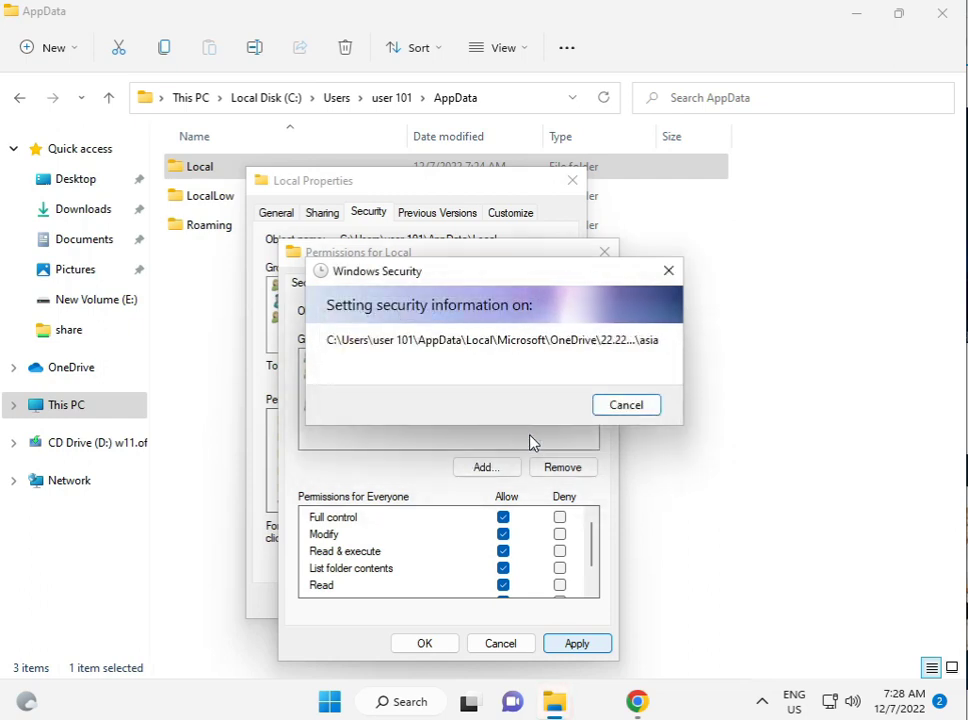
click(533, 442)
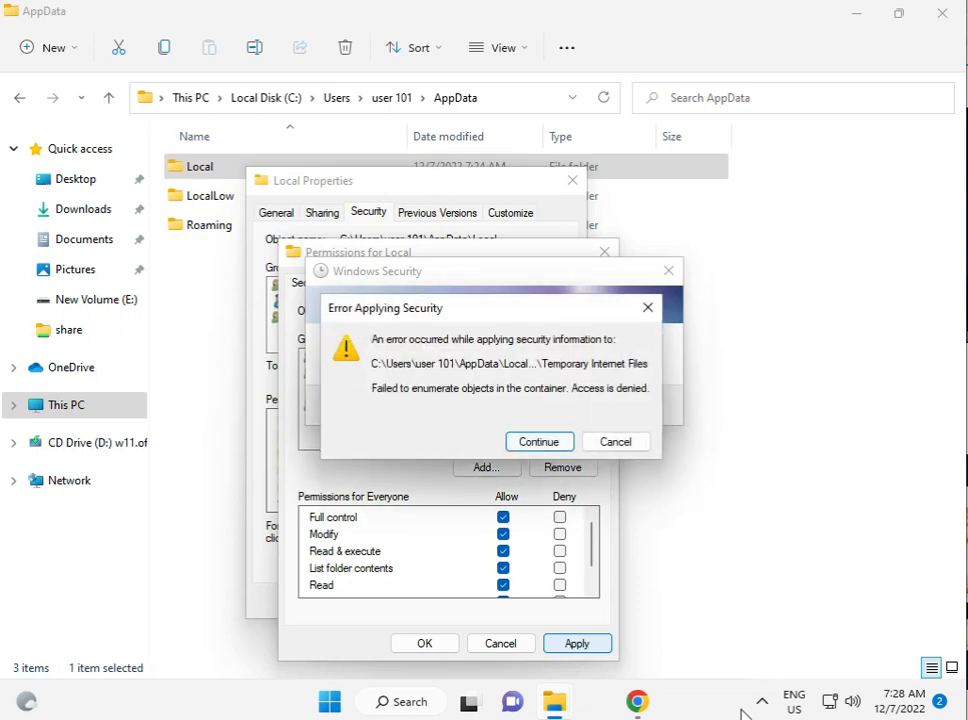
key(Return)
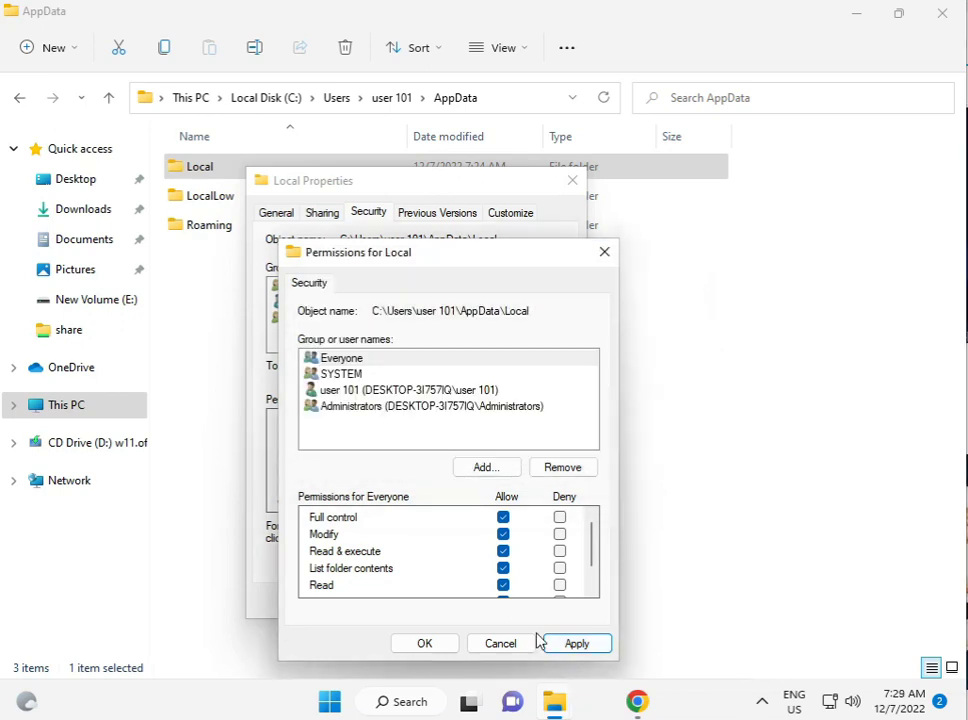
click(566, 642)
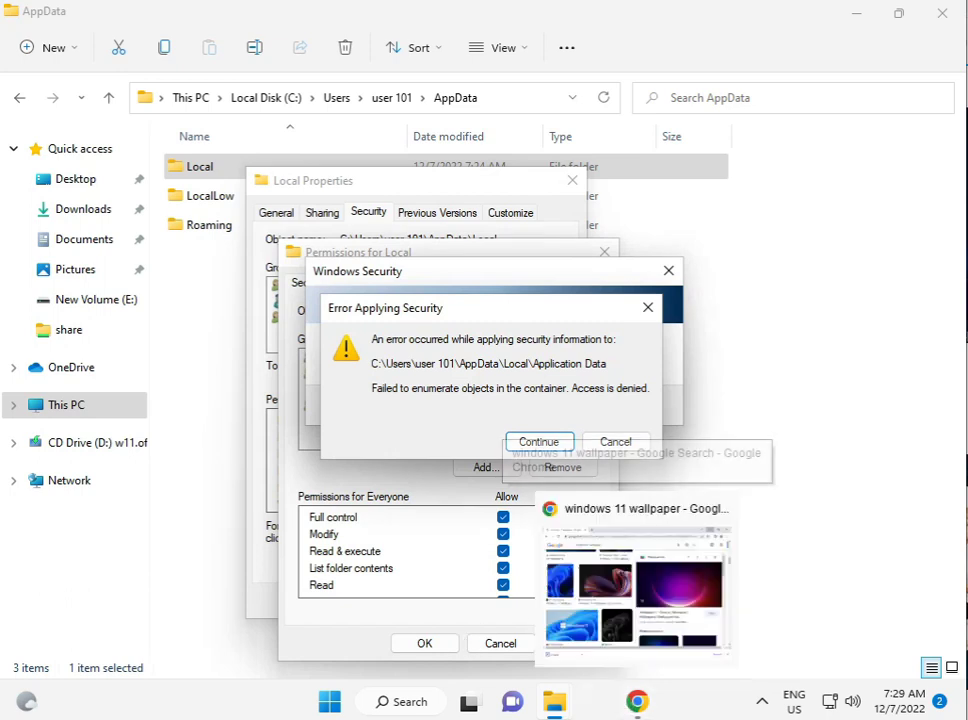
Show the desktop and look over Windows Security's tray quick actions, then dismiss them
click(648, 600)
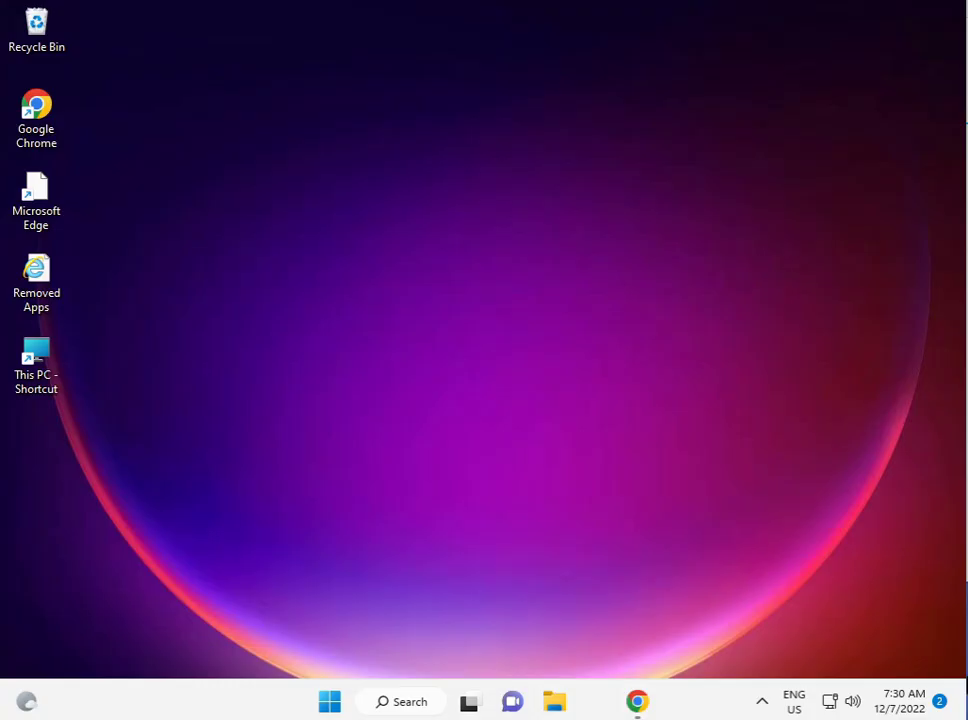
click(761, 704)
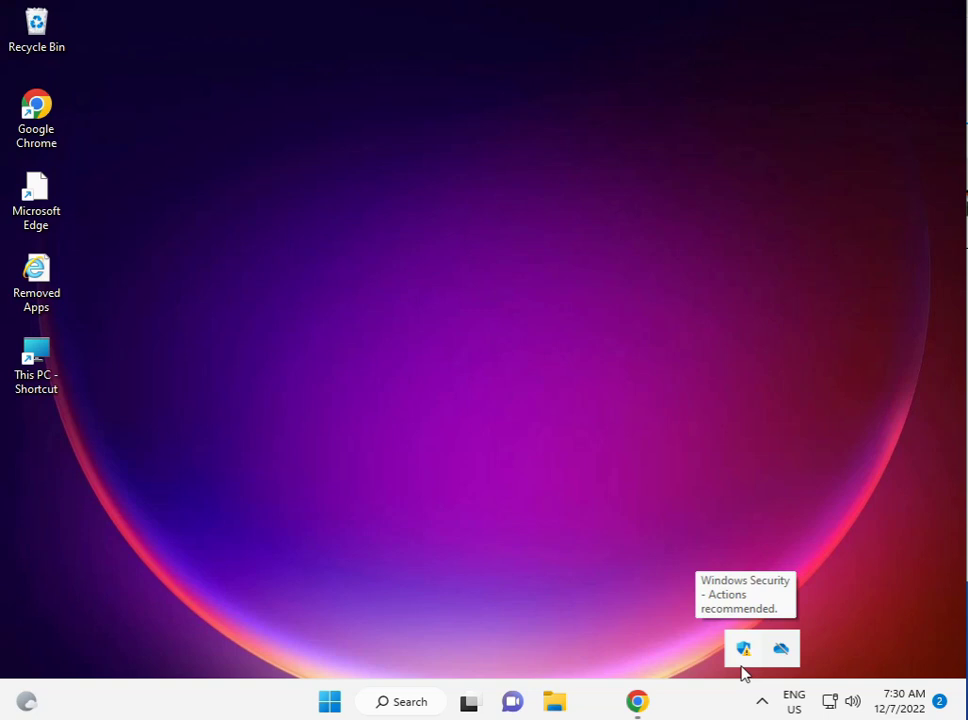
right_click(741, 652)
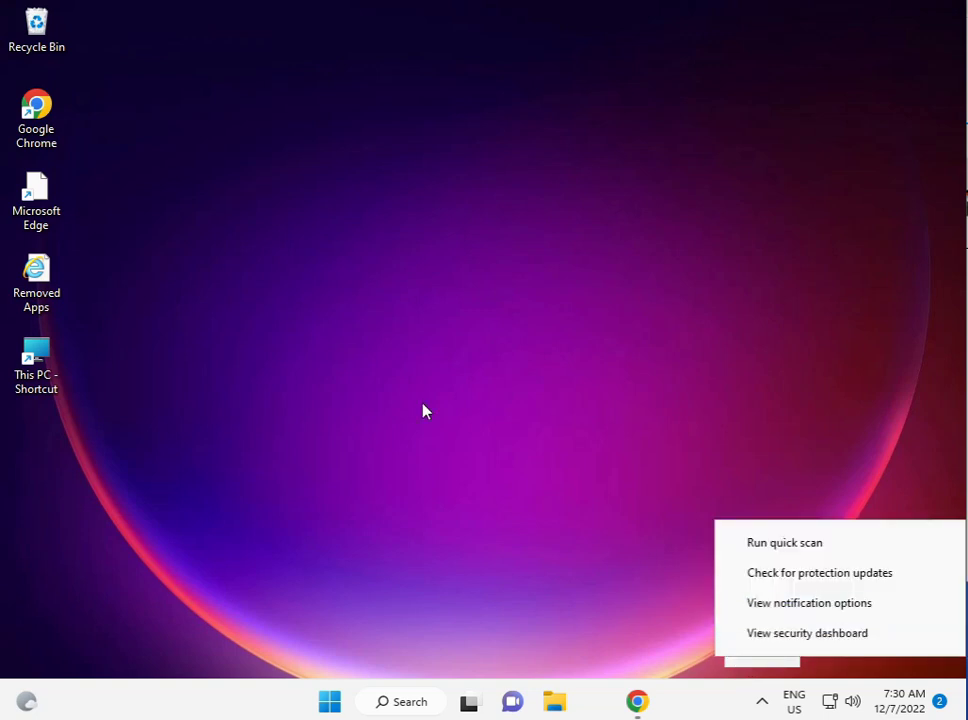
click(421, 408)
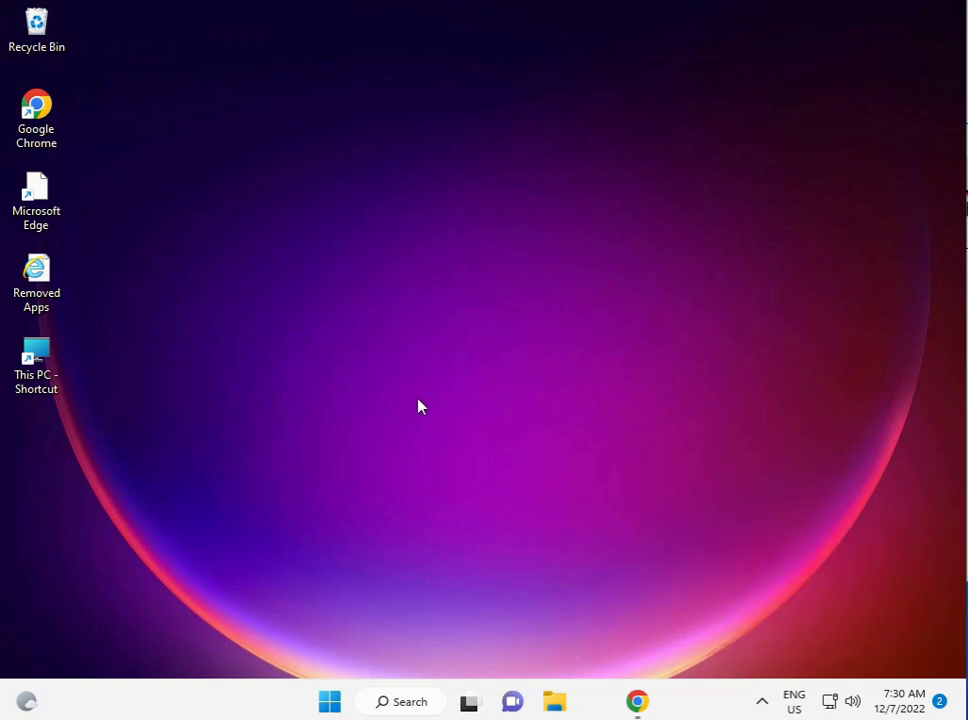